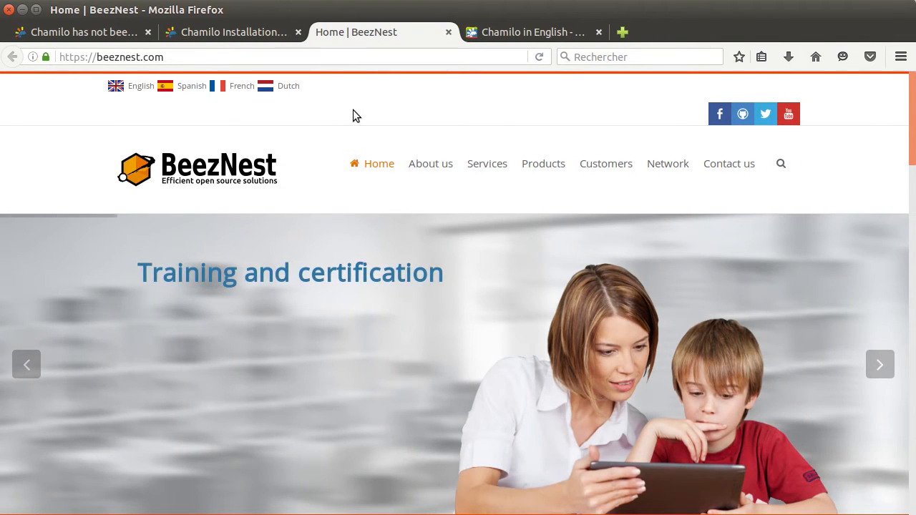
# Look over the chamilo.org site and its web address, briefly switching back to BeezNest.
pyautogui.click(514, 36)
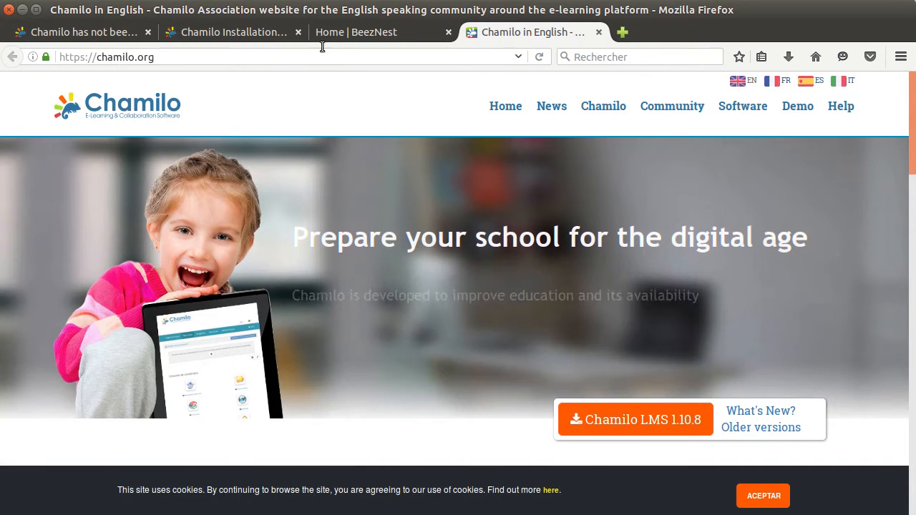
pyautogui.click(380, 36)
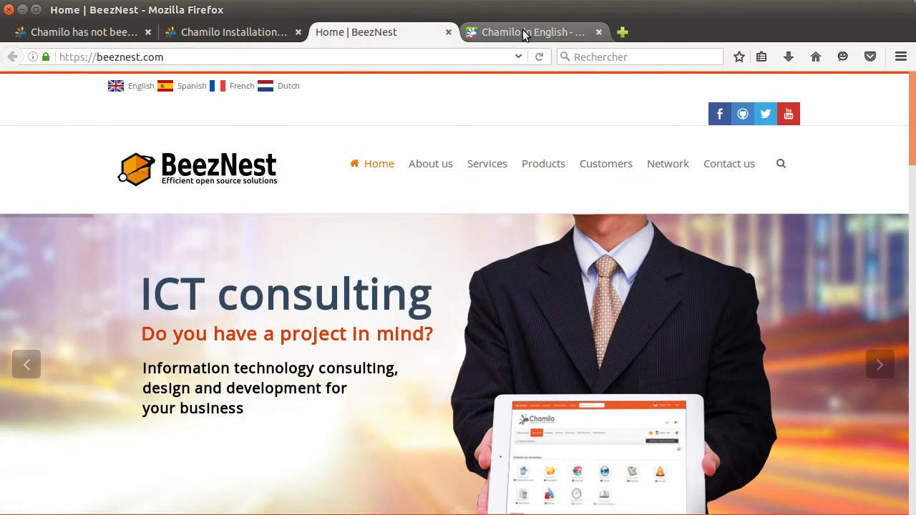
pyautogui.click(526, 32)
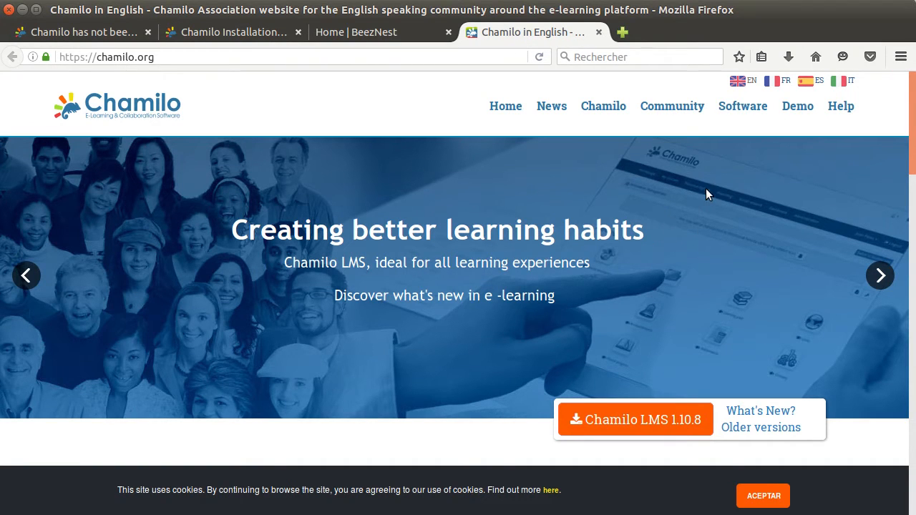
pyautogui.click(172, 56)
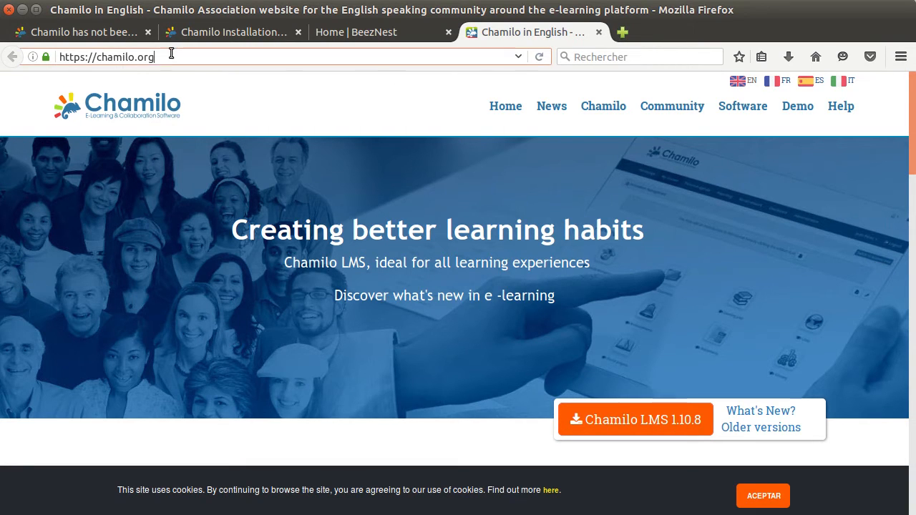
pyautogui.moveTo(171, 57); pyautogui.dragTo(96, 57)
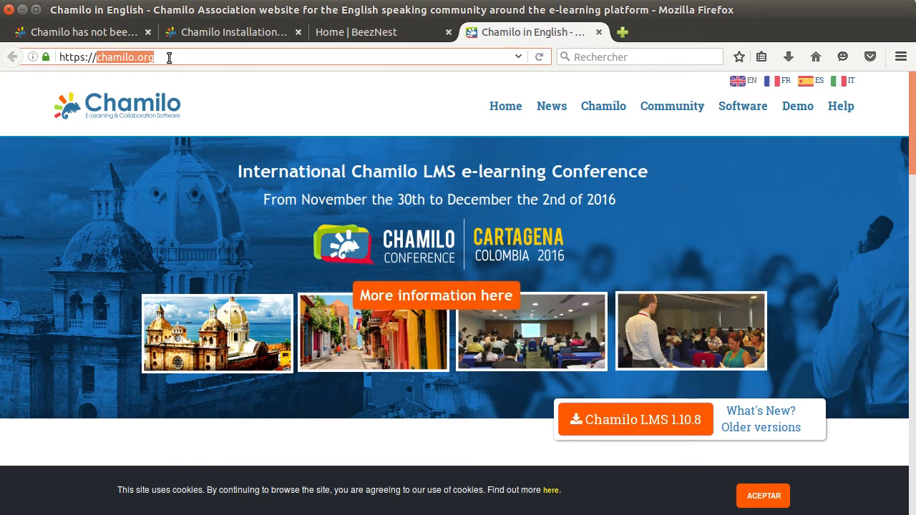
# Load chamilo.org's Software > Chamilo LMS page, then return to the installation wizard tab.
pyautogui.moveTo(731, 94)
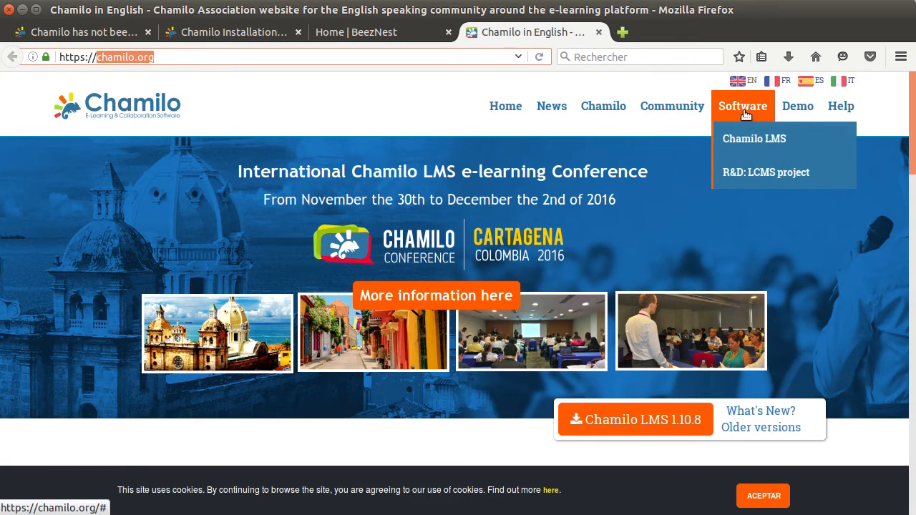
pyautogui.click(748, 143)
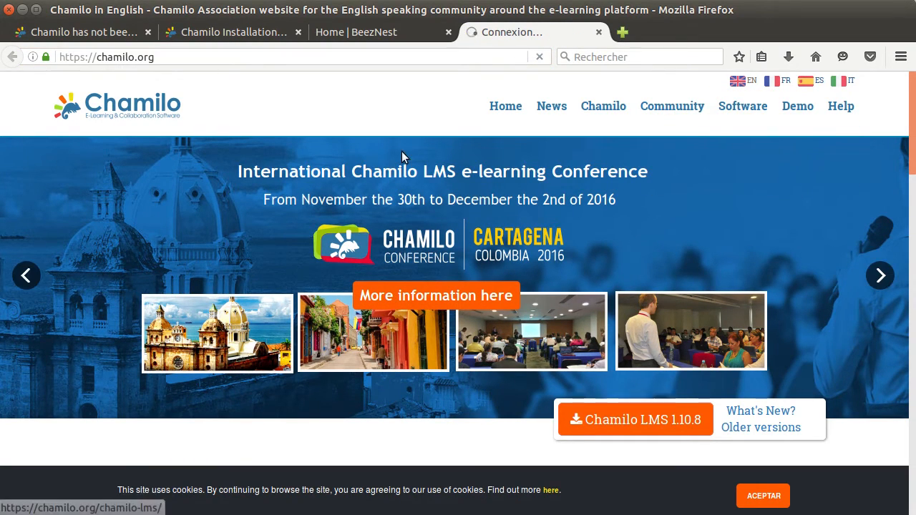
pyautogui.click(101, 31)
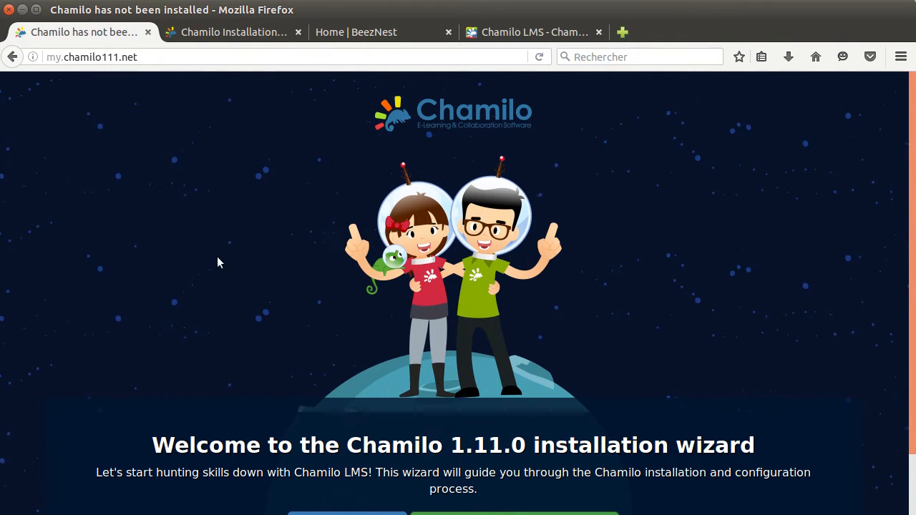
# Show the Chamilo 1.11 Installation Guide at my.chamilo111.net/documentation/installation_guide.html.
pyautogui.click(158, 58)
pyautogui.click(187, 206)
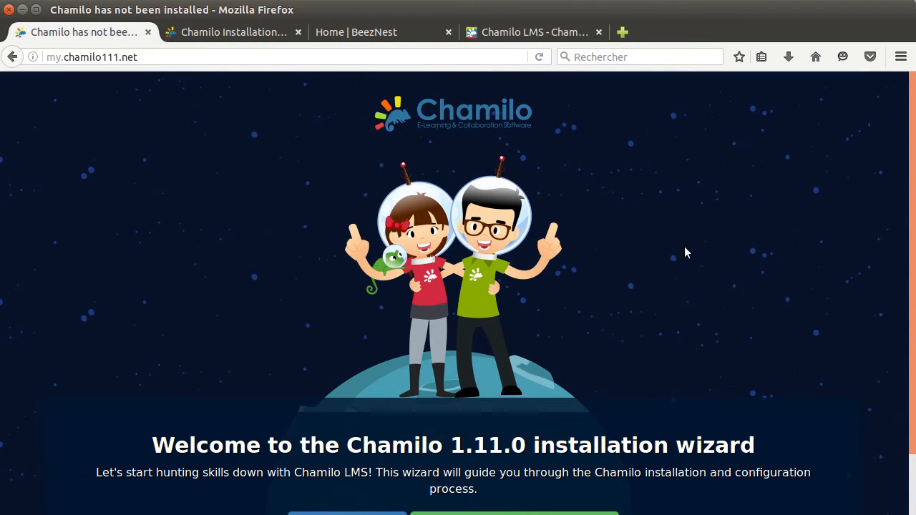
pyautogui.scroll(-1, 693, 275)
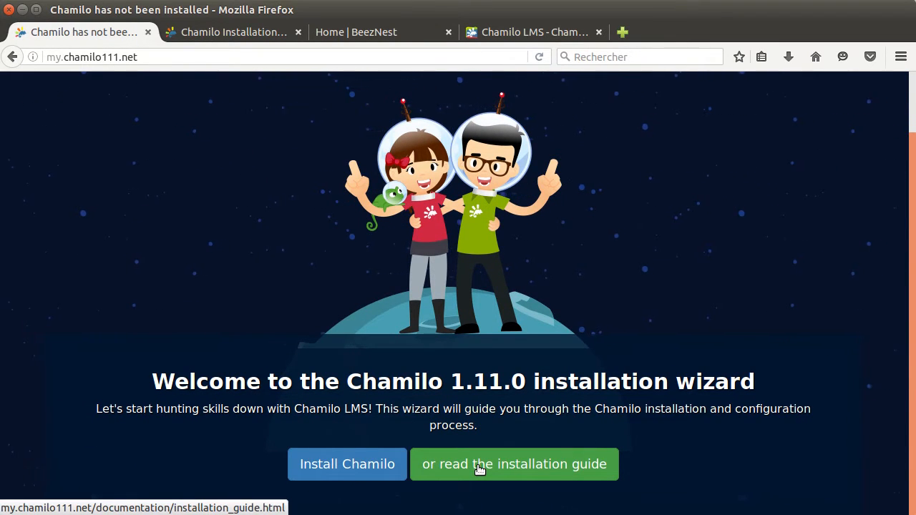
pyautogui.click(229, 33)
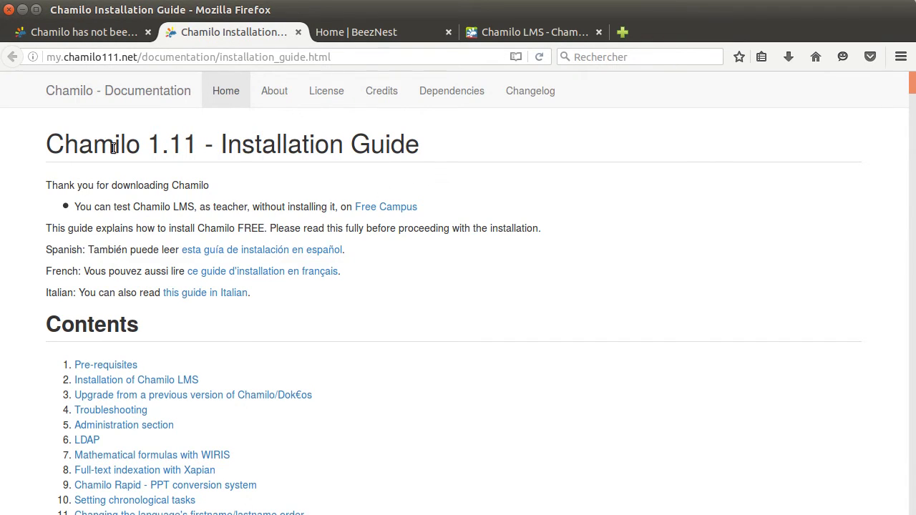
# Leave the Installation Guide and return to the 'Chamilo has not been installed' wizard tab.
pyautogui.moveTo(148, 144); pyautogui.dragTo(429, 137)
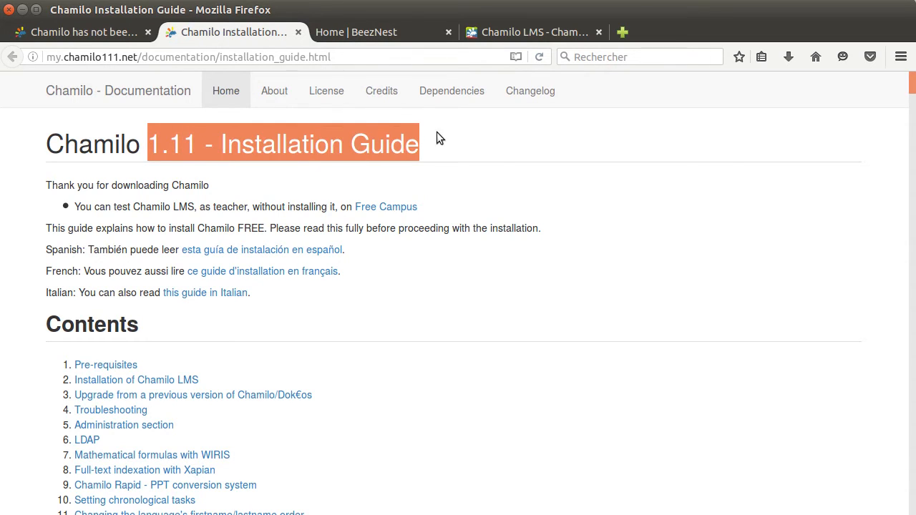
pyautogui.click(441, 133)
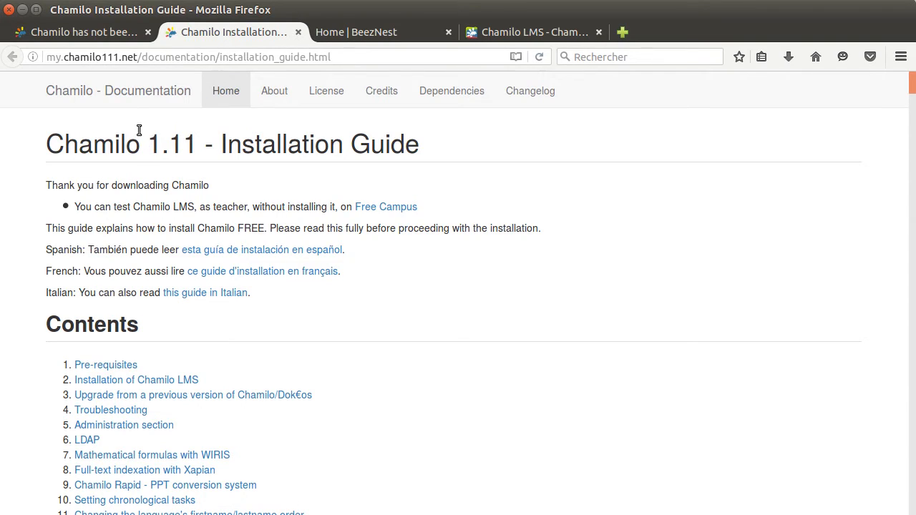
pyautogui.click(99, 39)
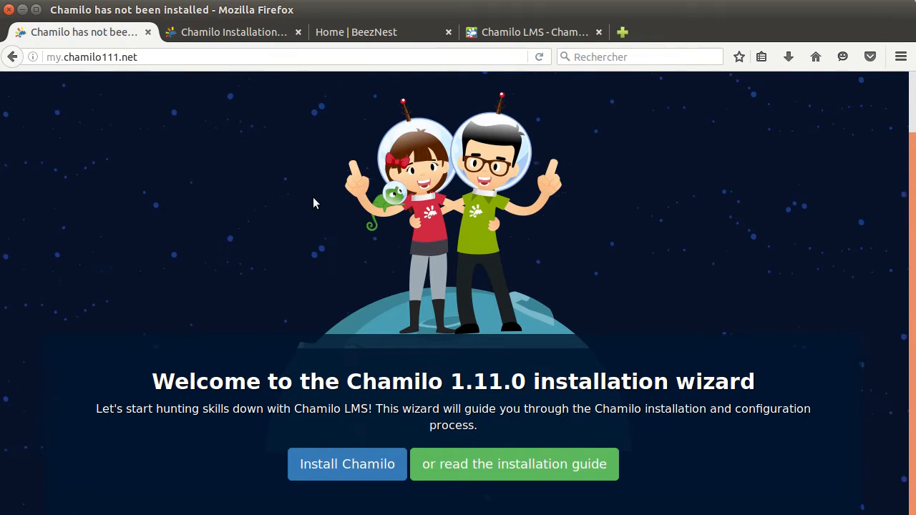
# Begin installing Chamilo with English as the installation language, reaching Step 2 – Requirements.
pyautogui.click(351, 471)
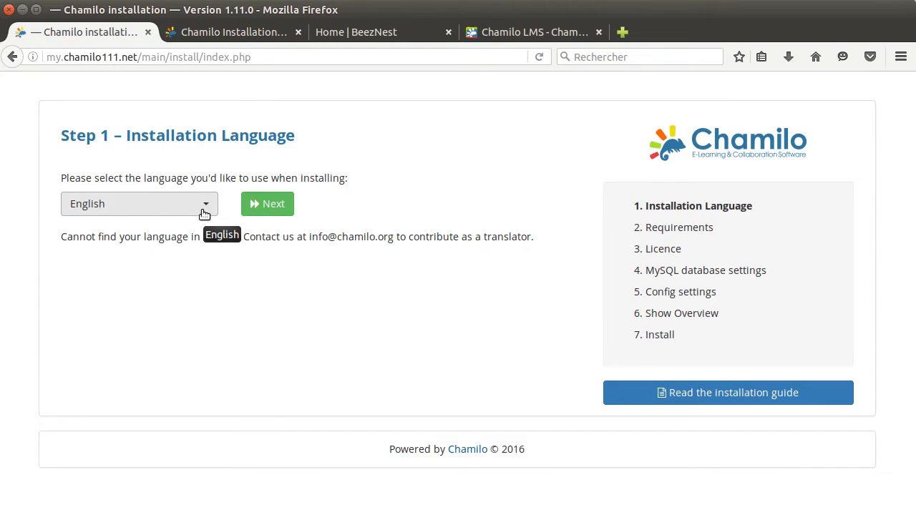
pyautogui.click(272, 207)
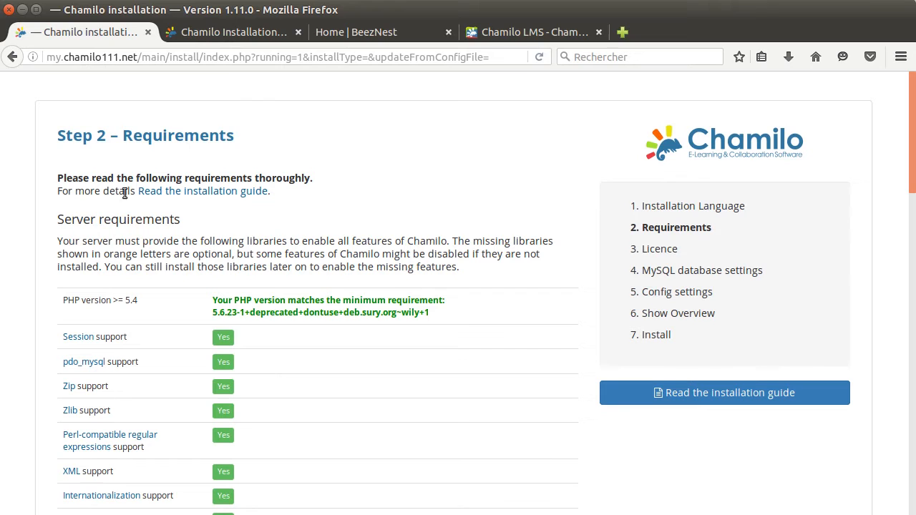
pyautogui.moveTo(148, 129); pyautogui.dragTo(240, 131)
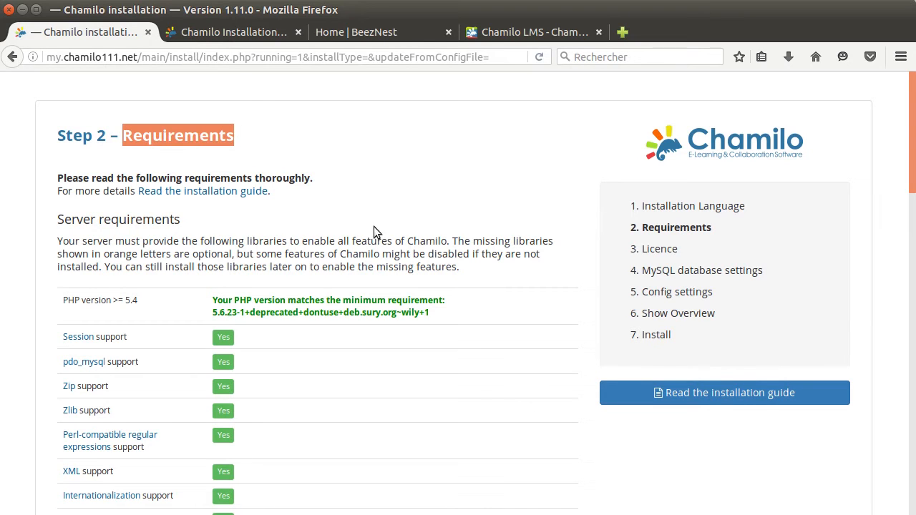
pyautogui.scroll(-4, 402, 296)
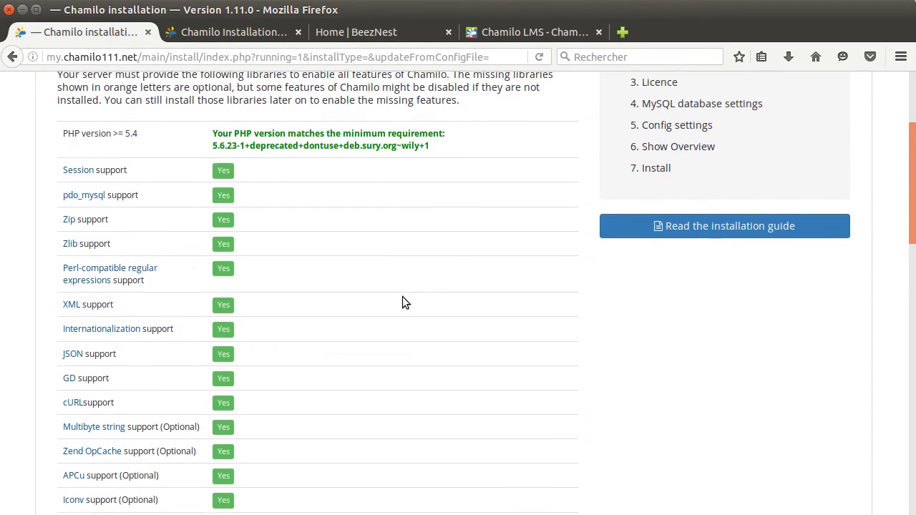
pyautogui.scroll(-8, 402, 296)
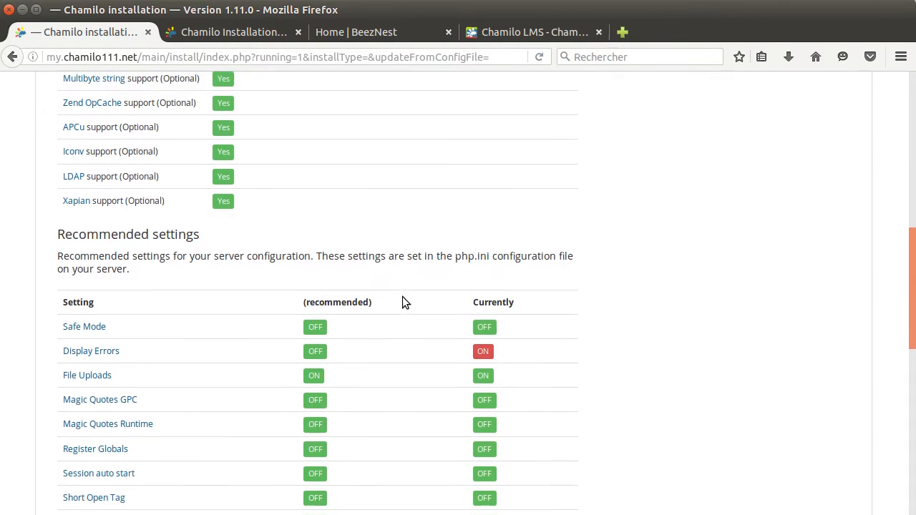
pyautogui.scroll(-1, 403, 296)
pyautogui.doubleClick(186, 218)
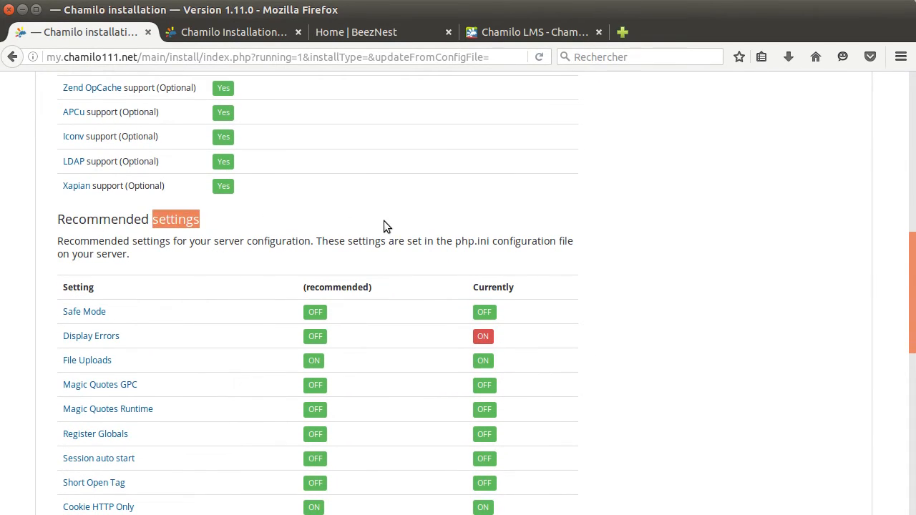
pyautogui.scroll(10, 384, 222)
pyautogui.scroll(-3, 384, 227)
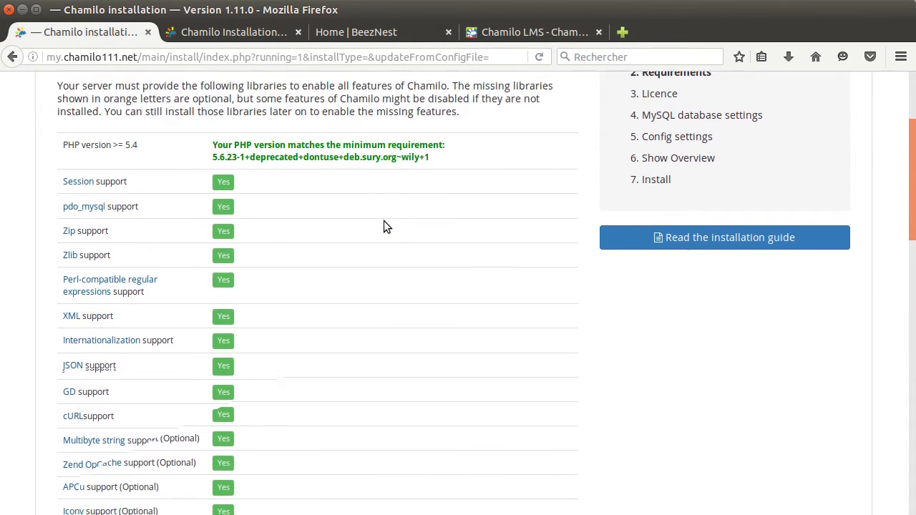
pyautogui.scroll(1, 384, 225)
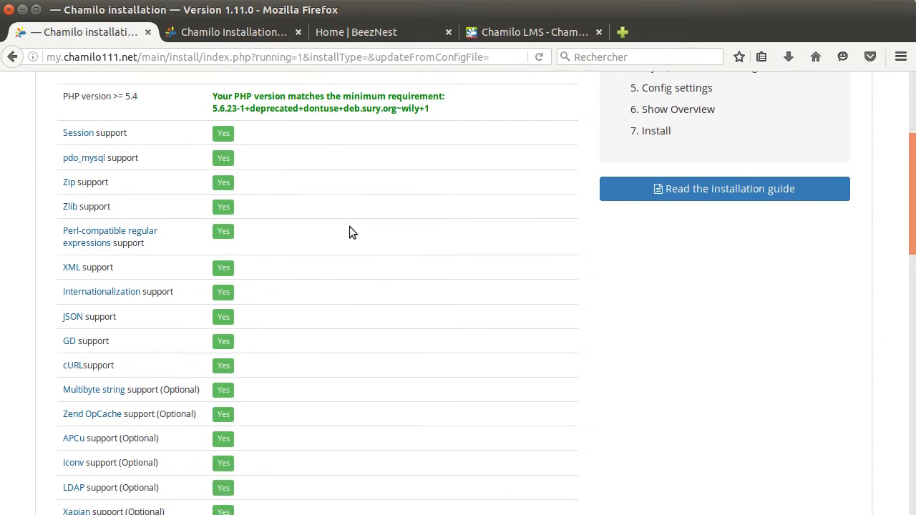
pyautogui.scroll(-1, 285, 315)
pyautogui.moveTo(163, 349); pyautogui.dragTo(195, 348)
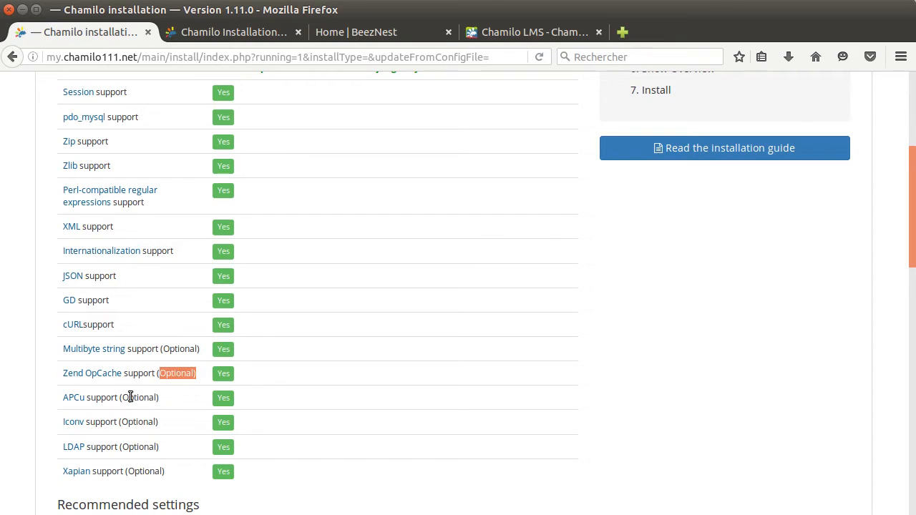
pyautogui.click(123, 421)
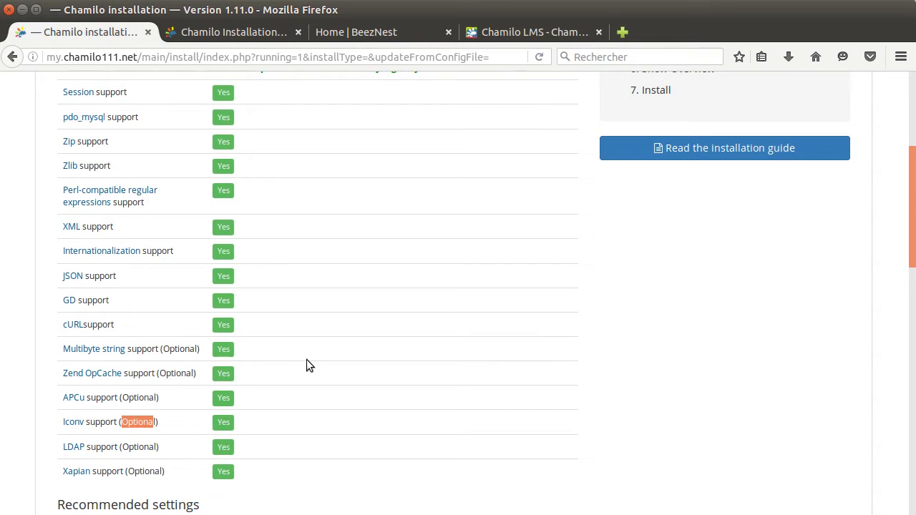
pyautogui.scroll(4, 307, 360)
pyautogui.scroll(2, 353, 342)
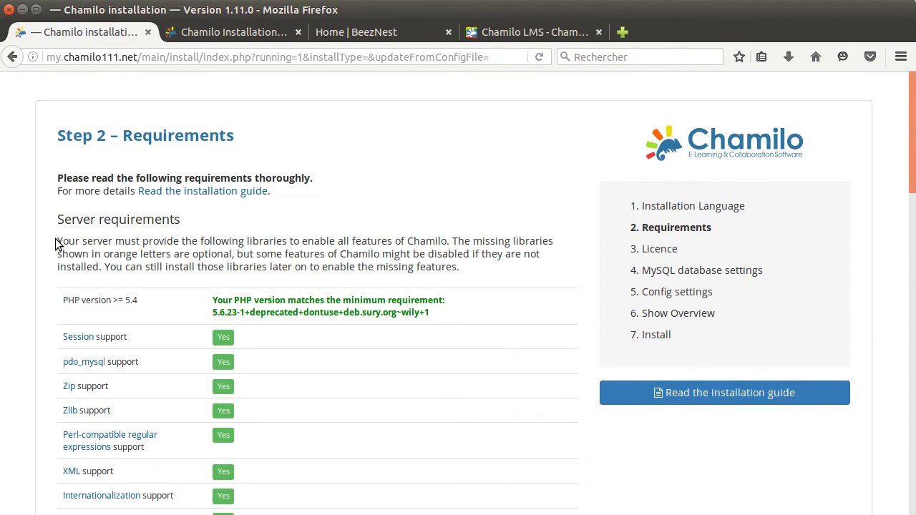
pyautogui.moveTo(59, 241); pyautogui.dragTo(467, 259)
pyautogui.click(411, 241)
pyautogui.scroll(-1, 472, 263)
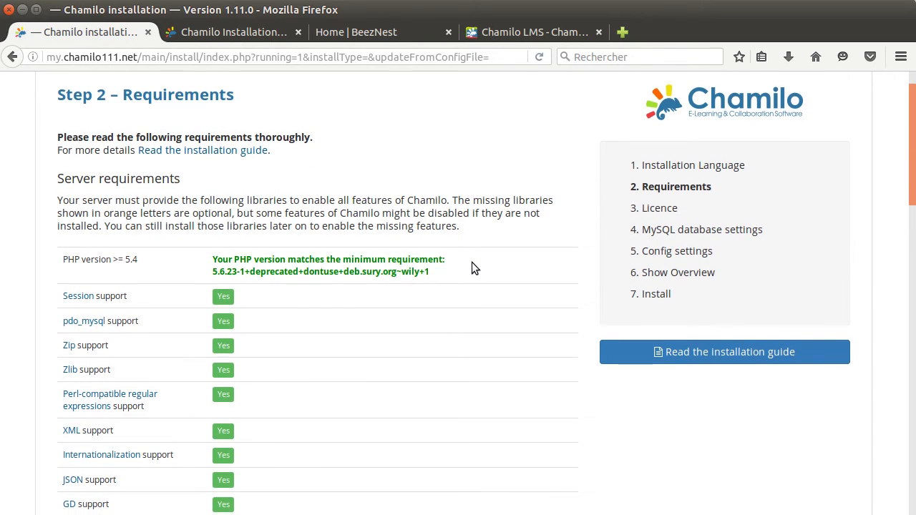
pyautogui.moveTo(140, 262); pyautogui.dragTo(64, 260)
pyautogui.click(121, 261)
pyautogui.click(215, 270)
pyautogui.scroll(-2, 453, 275)
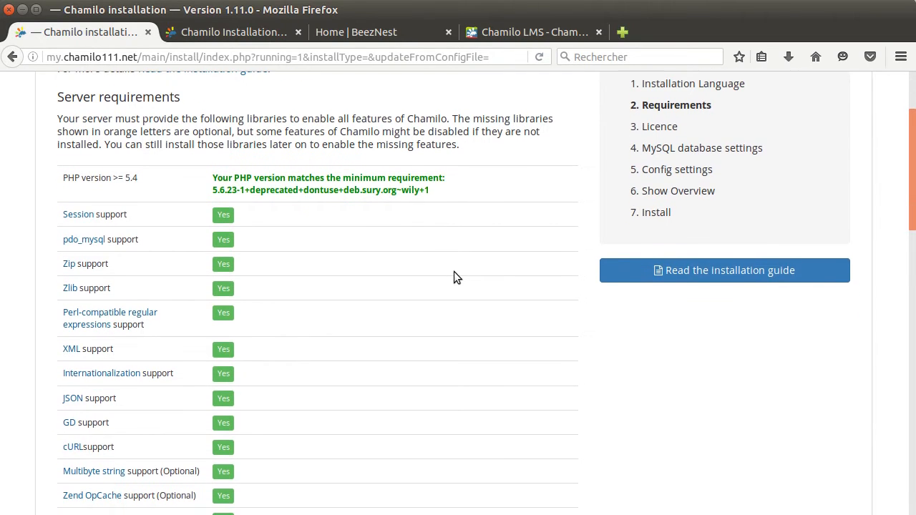
pyautogui.scroll(-2, 454, 277)
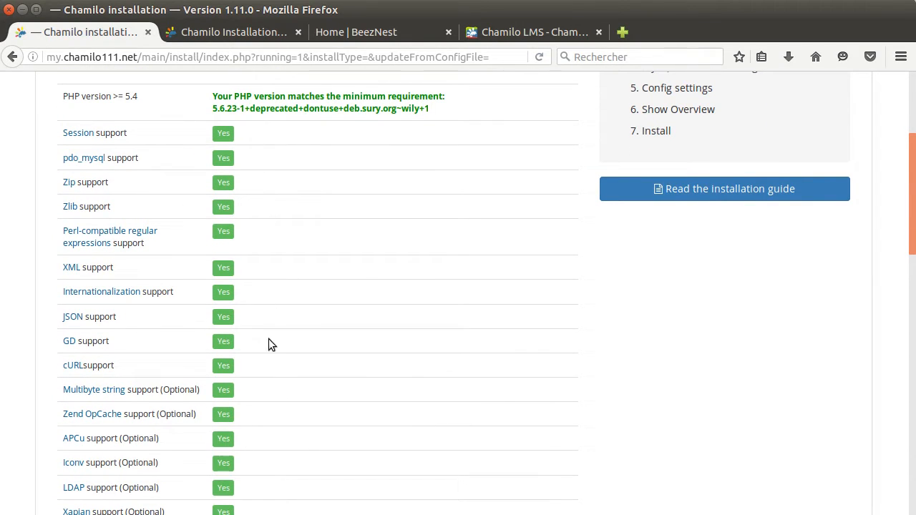
pyautogui.scroll(-2, 266, 331)
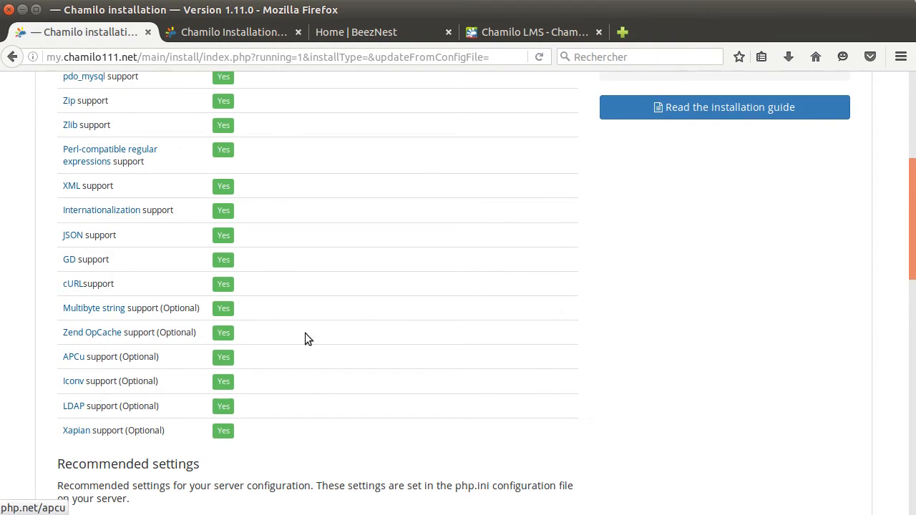
pyautogui.scroll(-3, 329, 327)
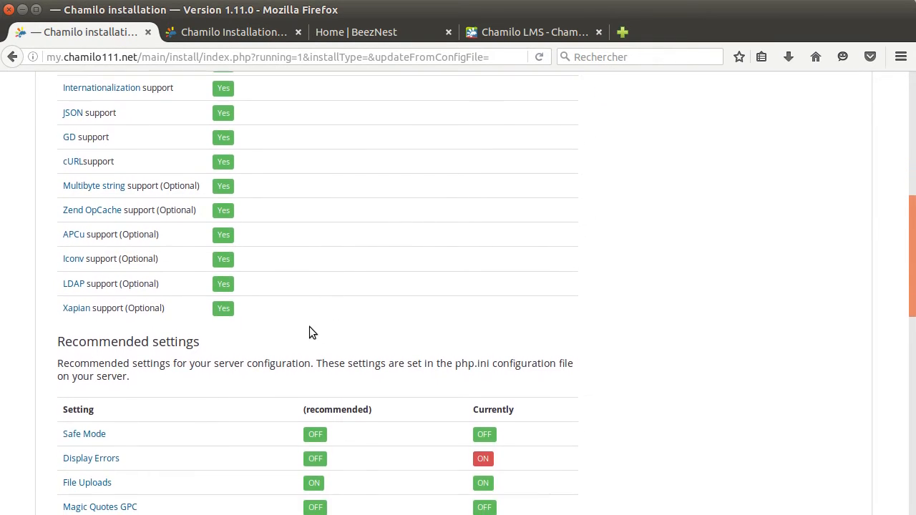
pyautogui.scroll(-4, 268, 340)
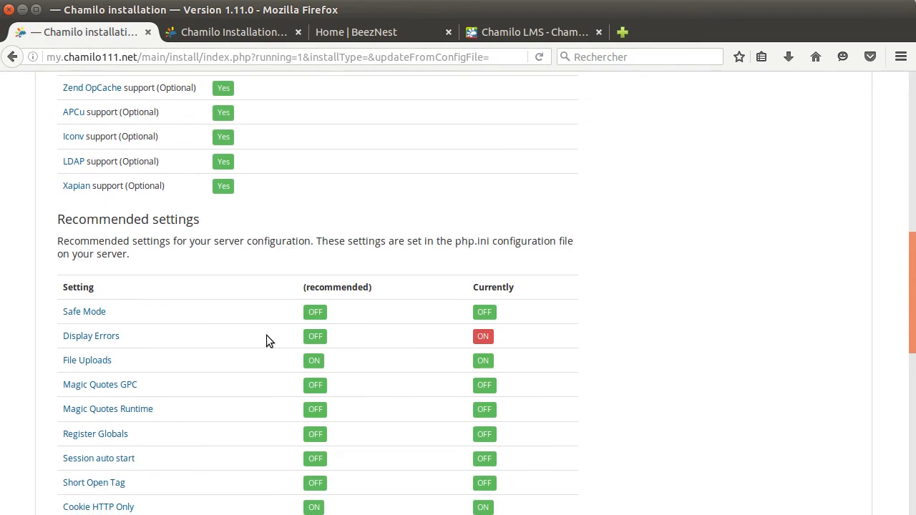
pyautogui.scroll(-3, 266, 341)
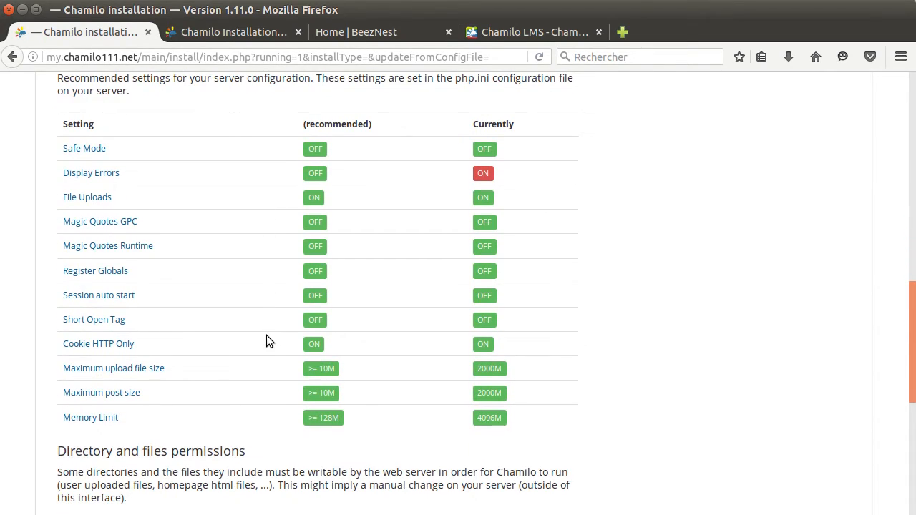
pyautogui.scroll(-1, 266, 341)
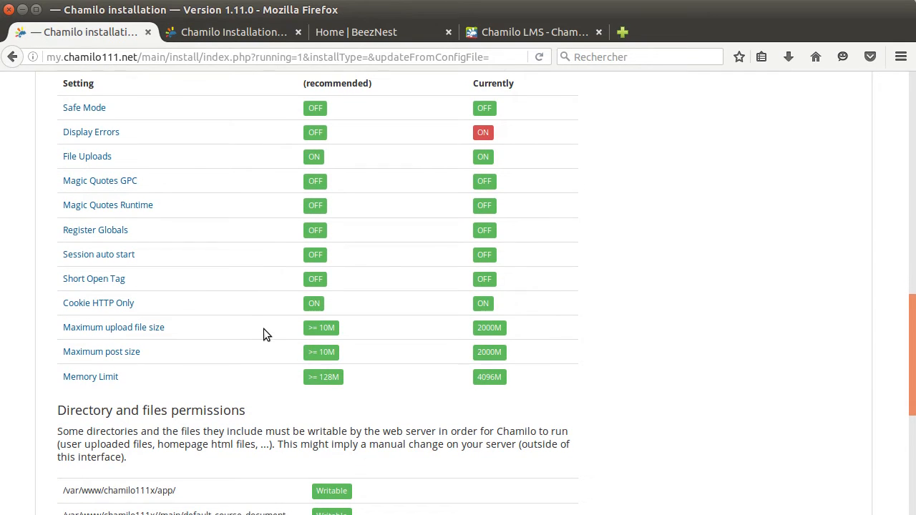
pyautogui.scroll(2, 207, 155)
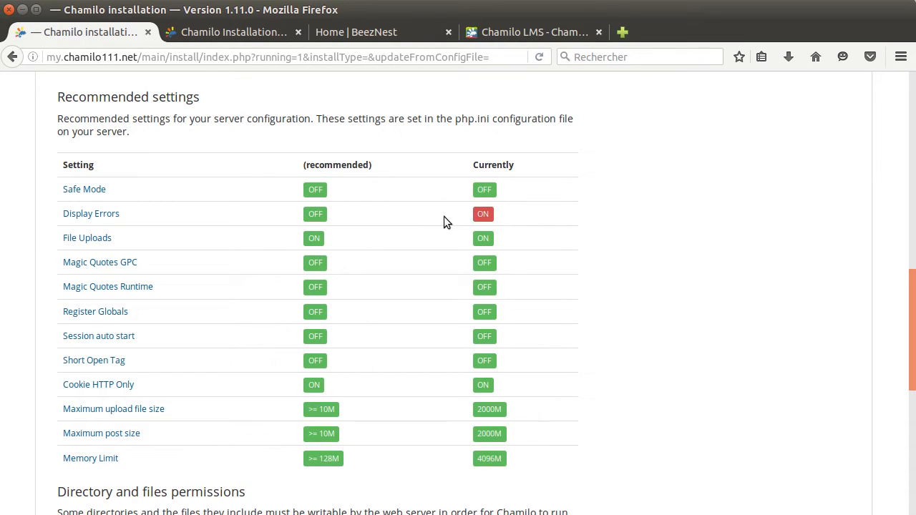
pyautogui.moveTo(119, 214); pyautogui.dragTo(63, 215)
pyautogui.click(138, 214)
pyautogui.scroll(-6, 261, 210)
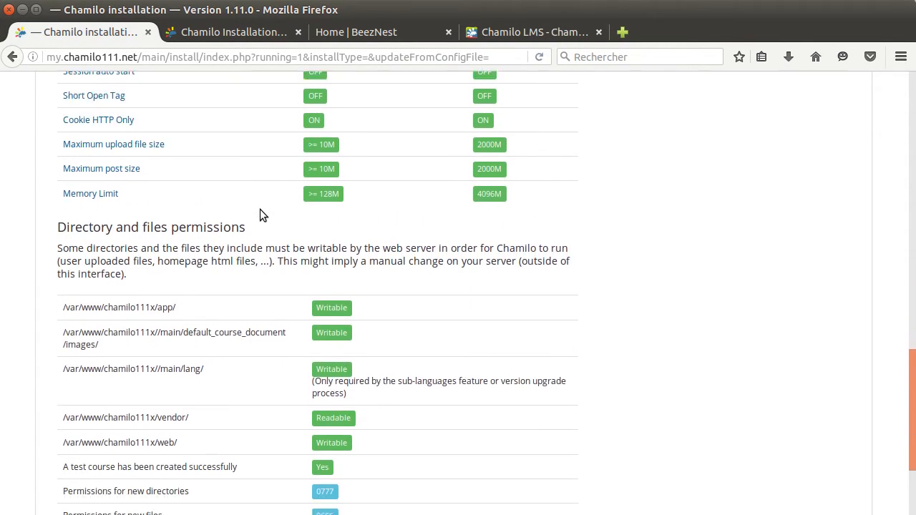
pyautogui.scroll(-3, 260, 209)
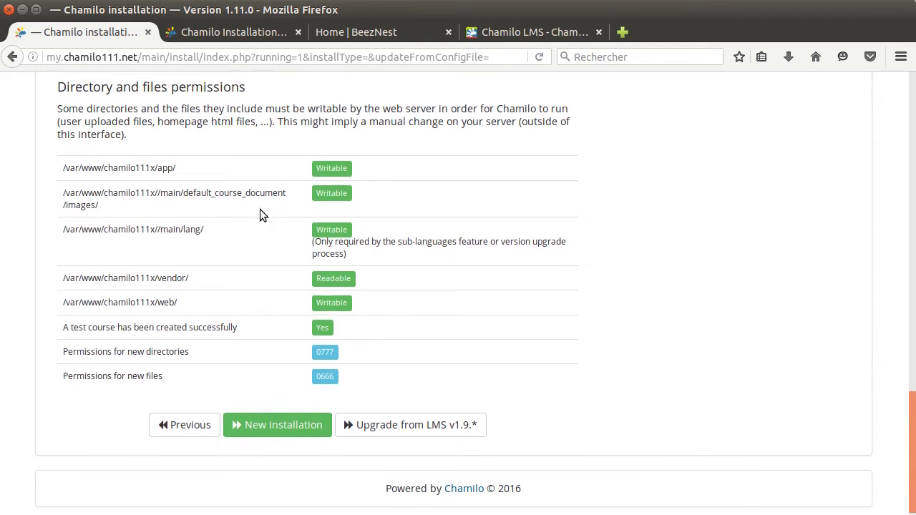
pyautogui.scroll(1, 260, 209)
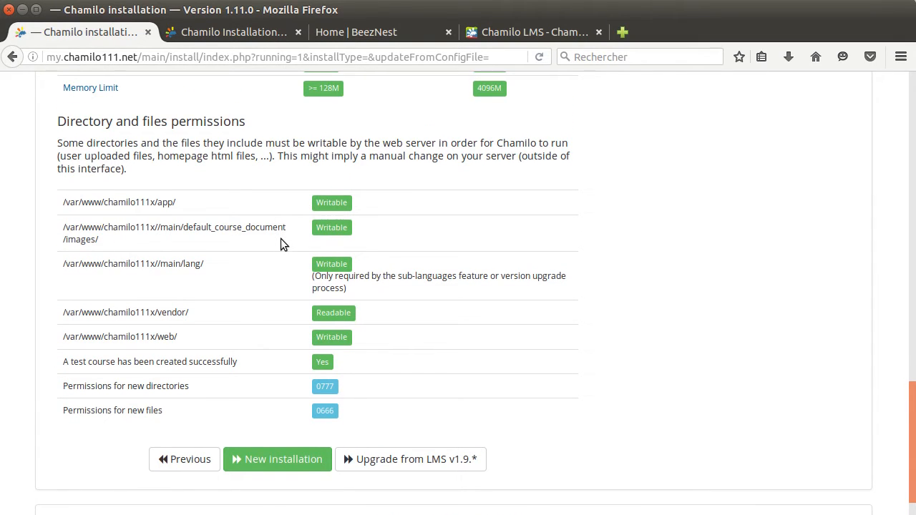
pyautogui.scroll(-1, 281, 240)
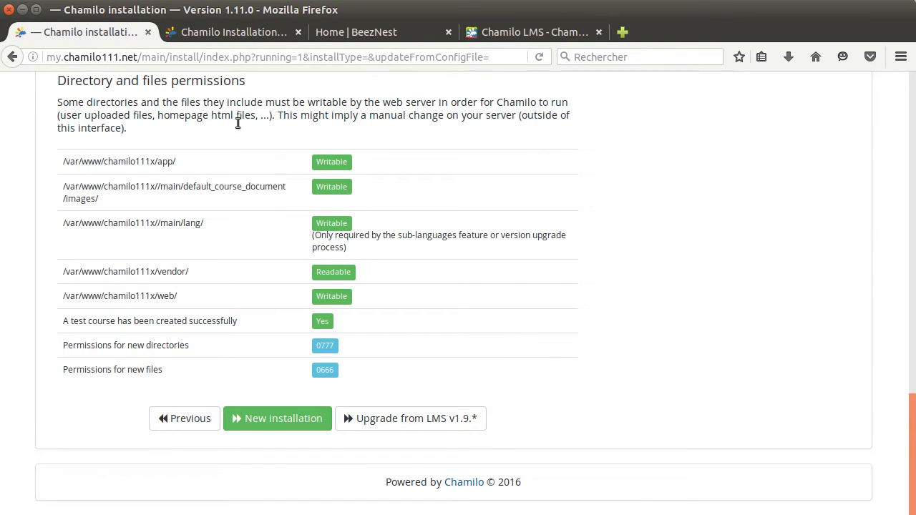
pyautogui.moveTo(61, 79); pyautogui.dragTo(227, 373)
pyautogui.click(226, 373)
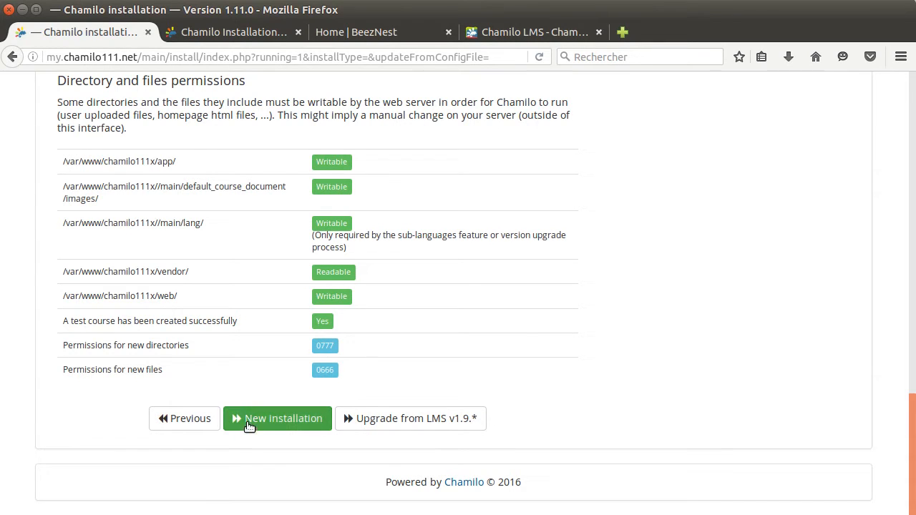
# Choose New installation, accept the GPL licence, skip the contact form, and reach Step 4.
pyautogui.click(285, 420)
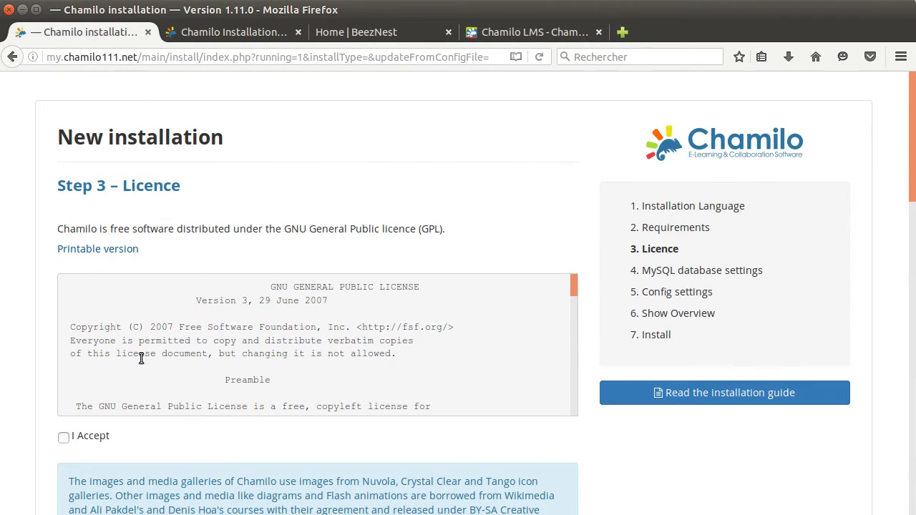
pyautogui.click(63, 439)
pyautogui.scroll(-3, 593, 358)
pyautogui.scroll(-10, 589, 355)
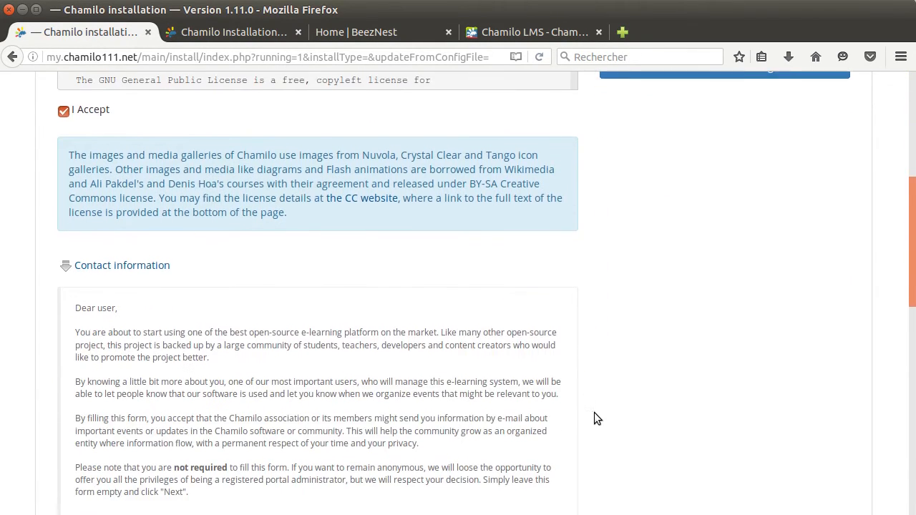
pyautogui.scroll(-7, 594, 410)
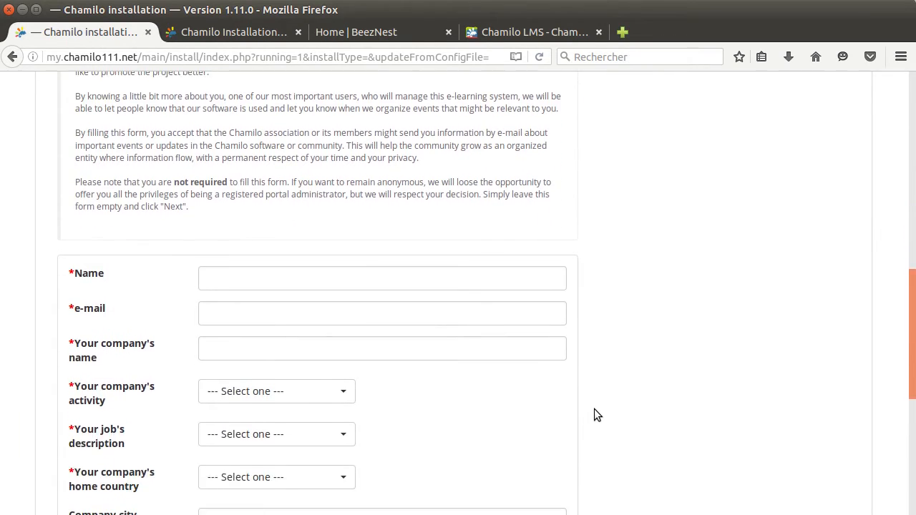
pyautogui.scroll(1, 567, 373)
pyautogui.click(225, 118)
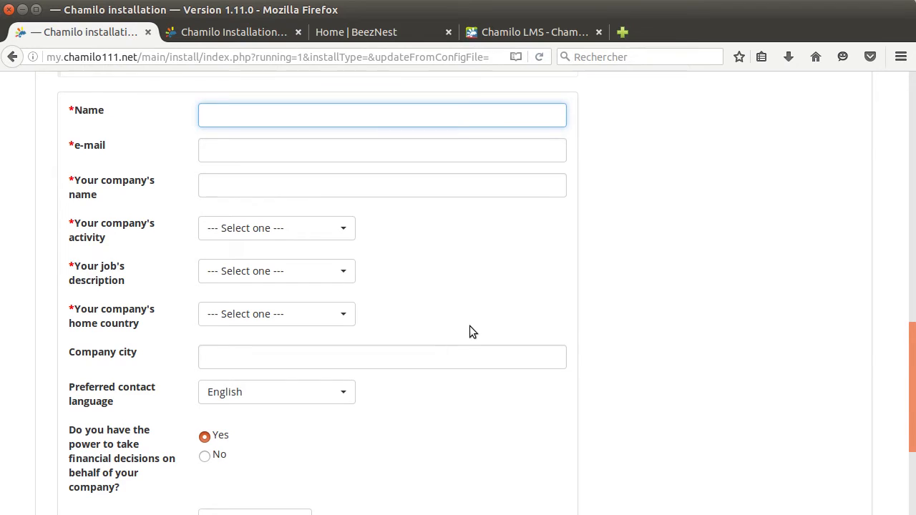
pyautogui.scroll(-4, 458, 344)
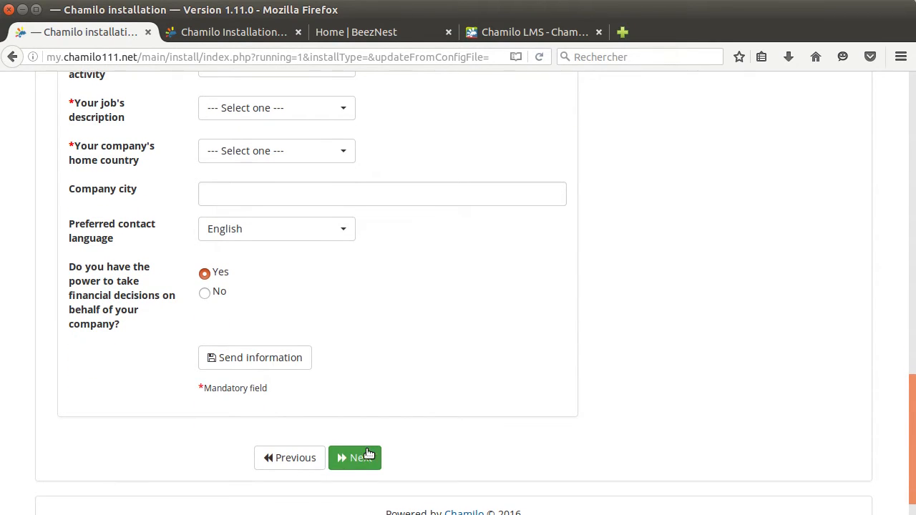
pyautogui.click(367, 454)
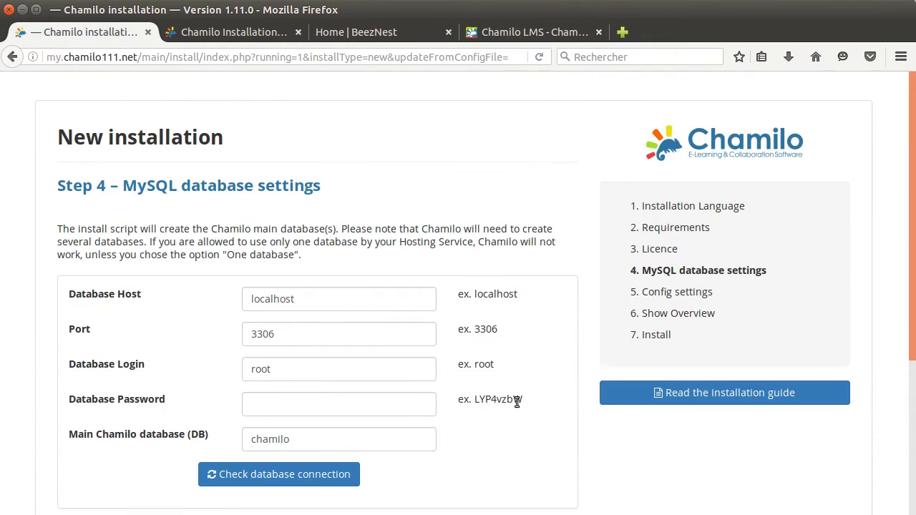
# Enter database login chamilo111x, the database password, and main database name chamilo111x.
pyautogui.doubleClick(293, 368)
pyautogui.write('chamilo111')
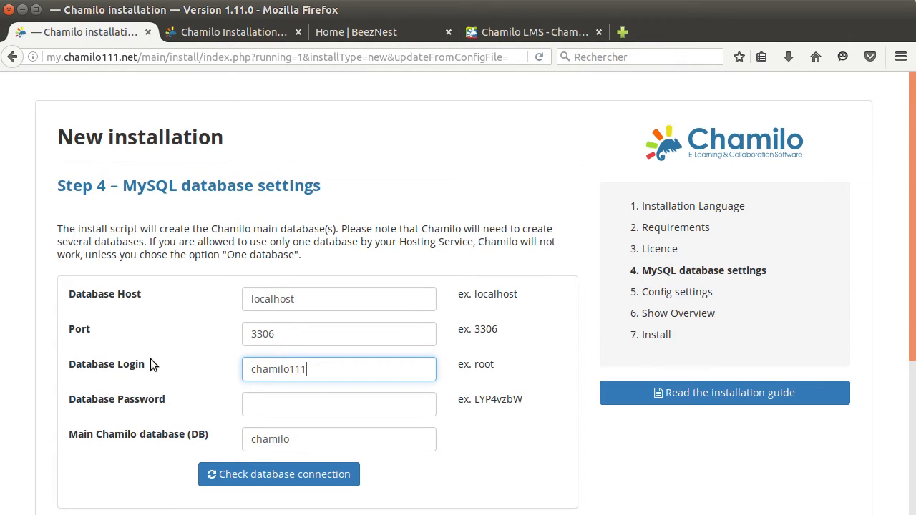
pyautogui.write('x')
pyautogui.click(259, 412)
pyautogui.write('chamilo11')
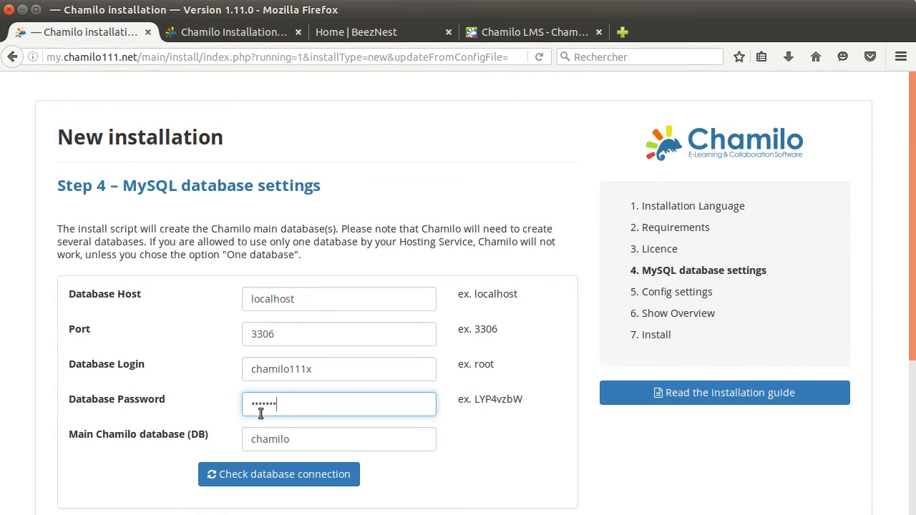
pyautogui.write('1x')
pyautogui.click(340, 439)
pyautogui.write('111x')
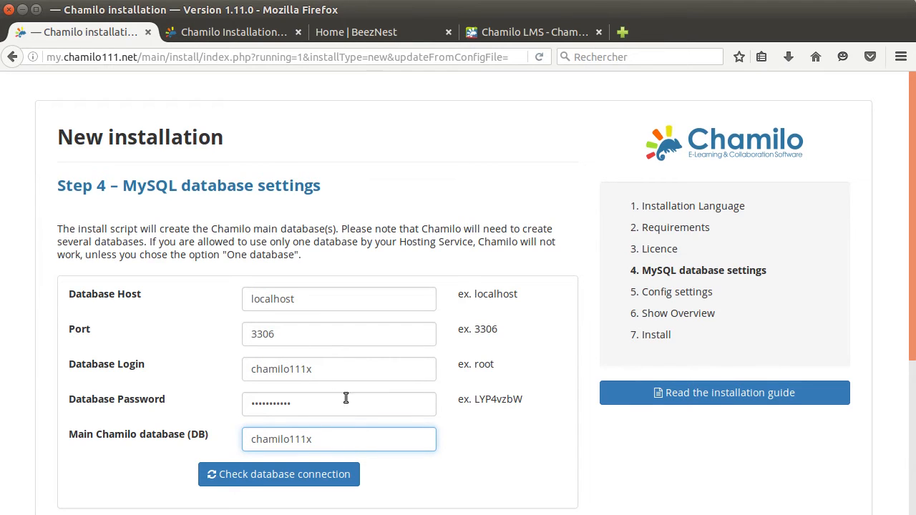
pyautogui.press('Return')
# Check the localhost:3306 database connection, dismiss Firefox's save-login prompt, and continue.
pyautogui.scroll(-1, 303, 410)
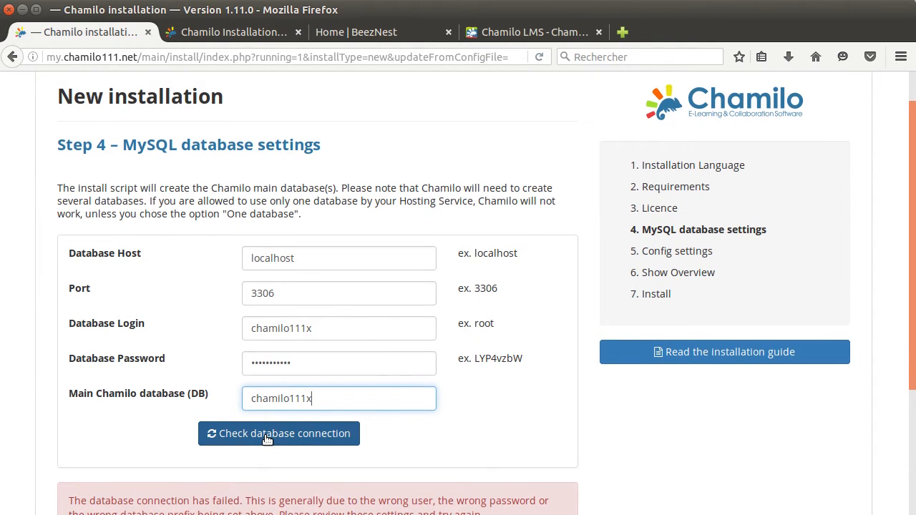
pyautogui.click(284, 438)
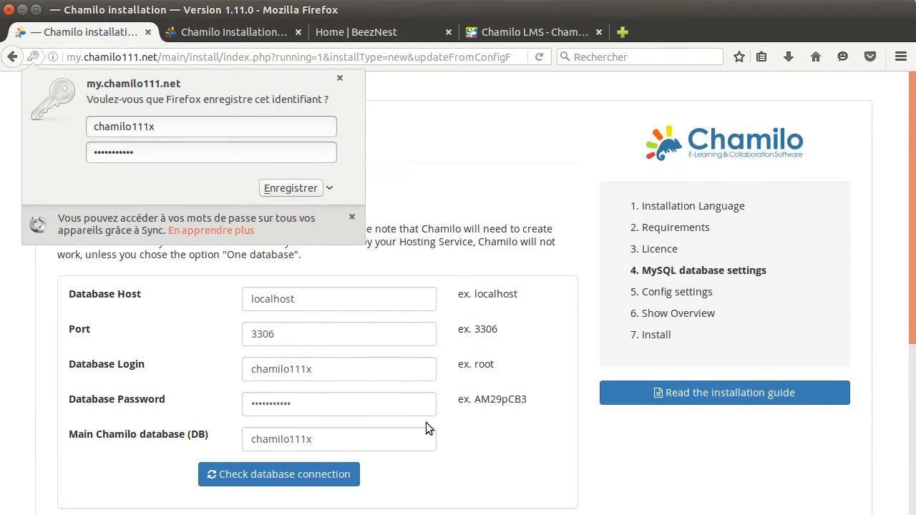
pyautogui.click(340, 78)
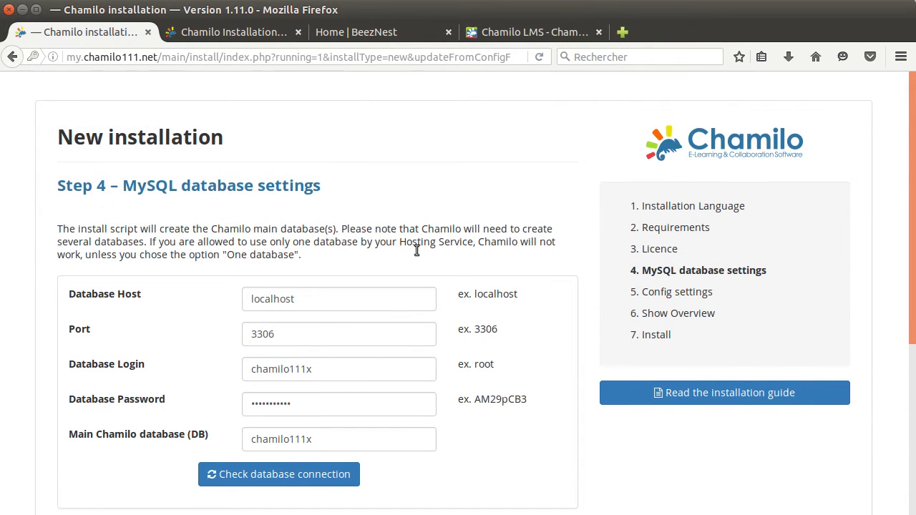
pyautogui.scroll(-4, 479, 333)
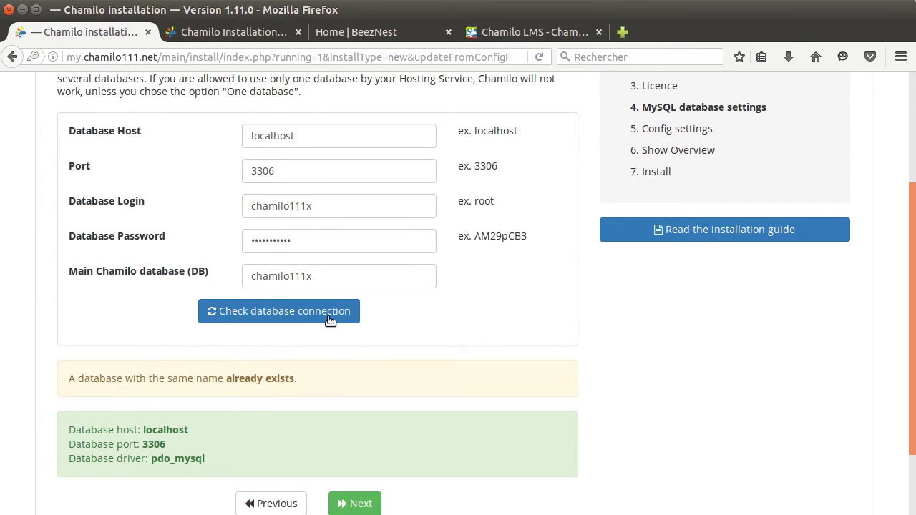
pyautogui.scroll(3, 499, 304)
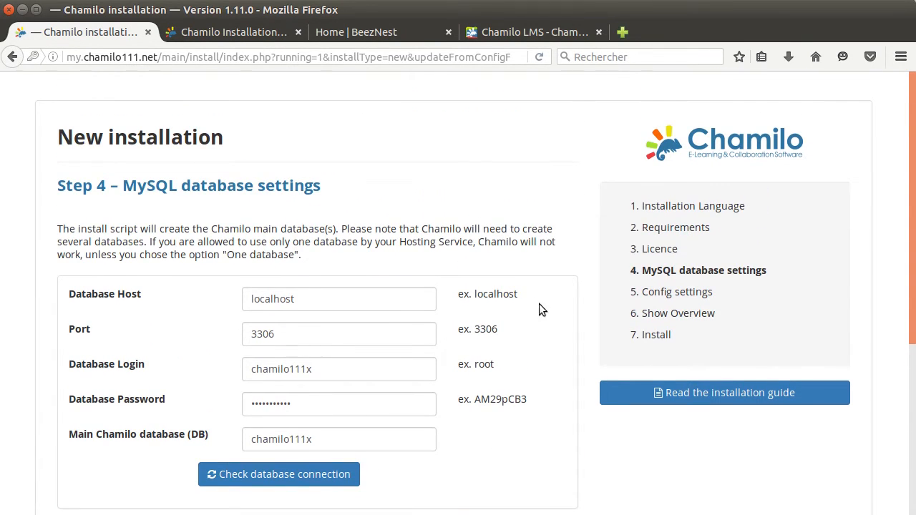
pyautogui.scroll(-5, 557, 285)
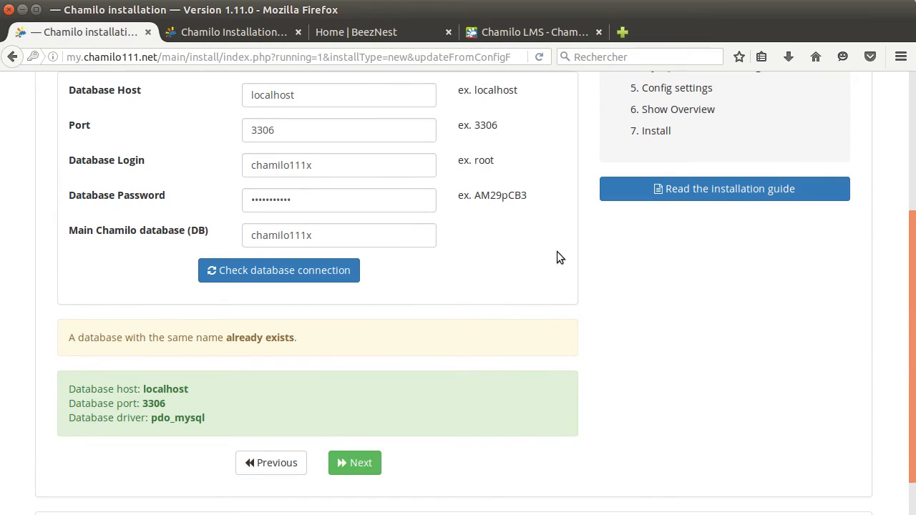
pyautogui.scroll(-1, 386, 358)
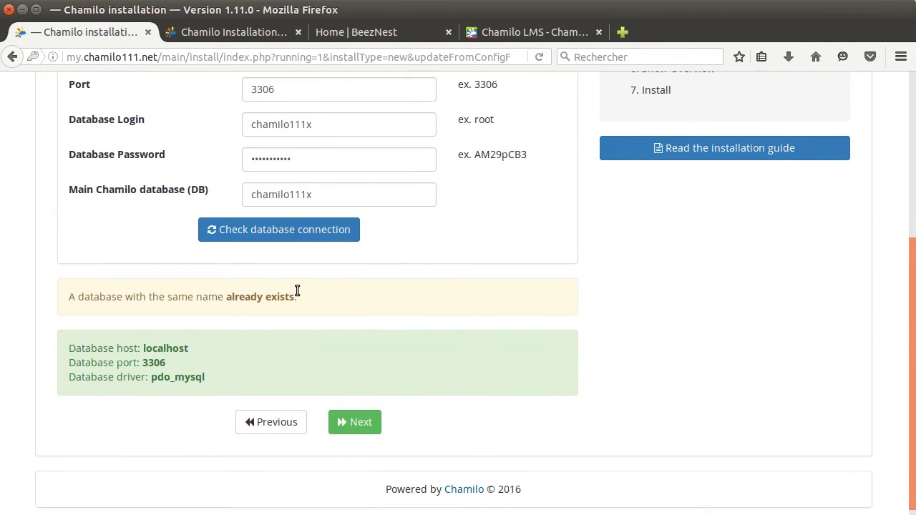
pyautogui.click(357, 422)
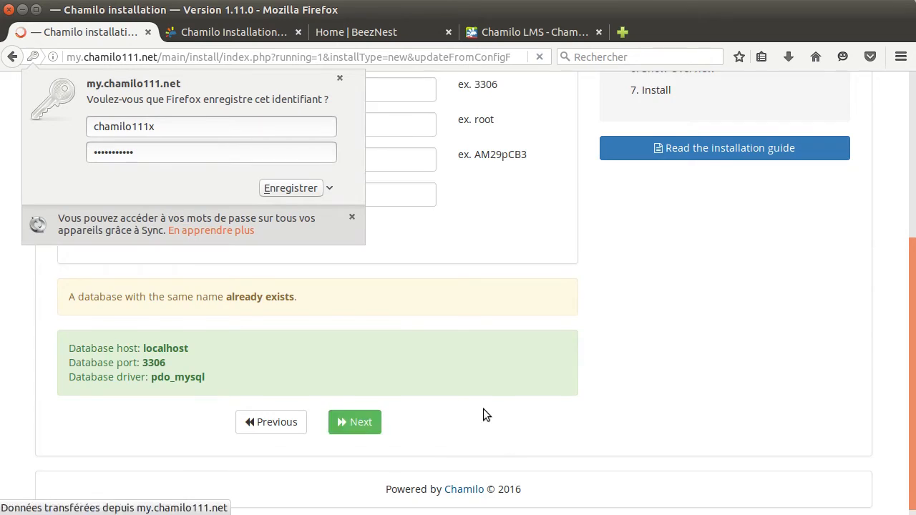
# Dismiss the save-password prompt and replace the suggested administrator password with a new one.
pyautogui.click(340, 79)
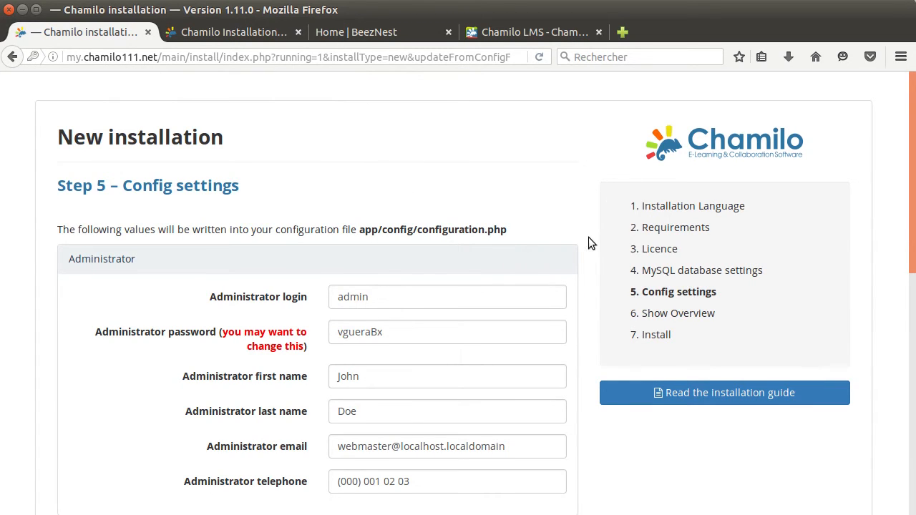
pyautogui.scroll(-3, 589, 237)
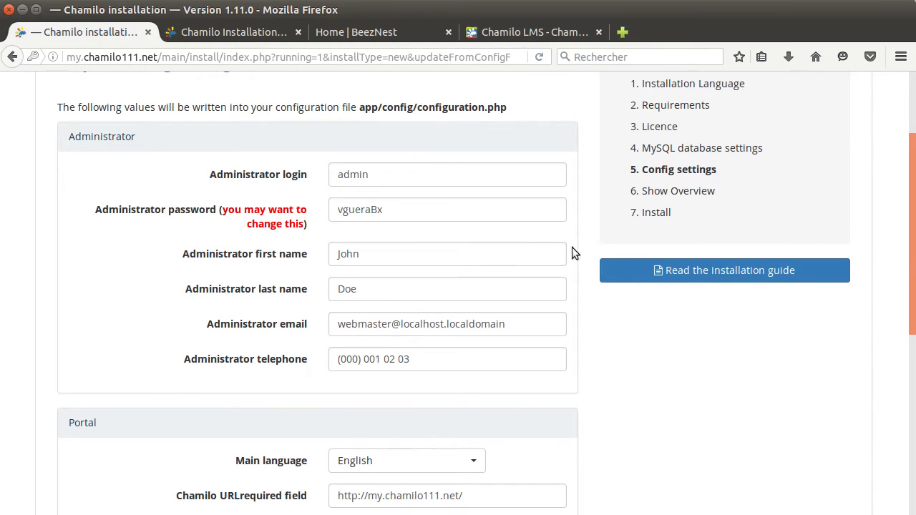
pyautogui.doubleClick(402, 210)
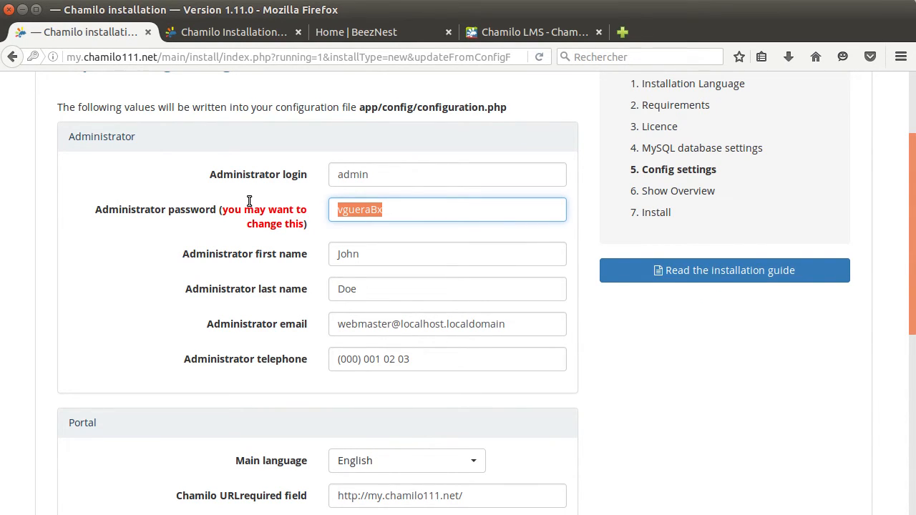
pyautogui.write('admin')
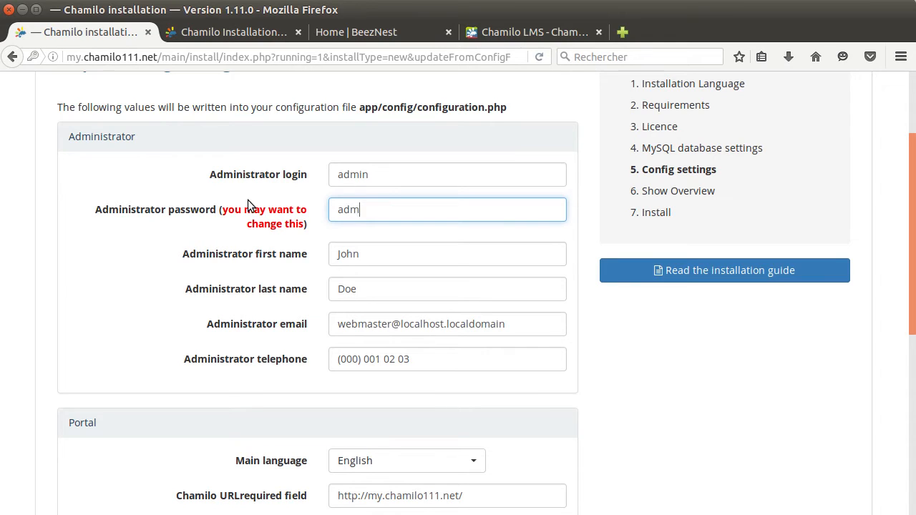
pyautogui.doubleClick(346, 212)
pyautogui.scroll(-1, 582, 210)
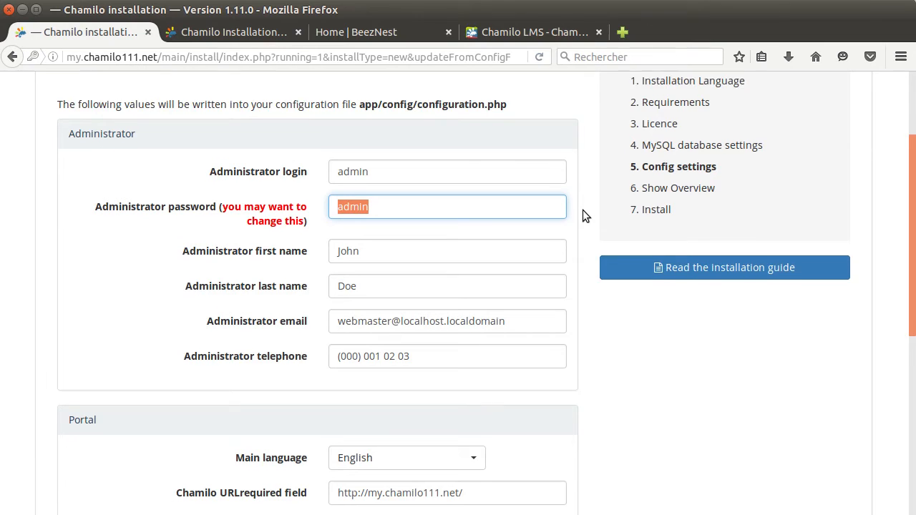
pyautogui.click(411, 176)
pyautogui.moveTo(371, 173); pyautogui.dragTo(324, 163)
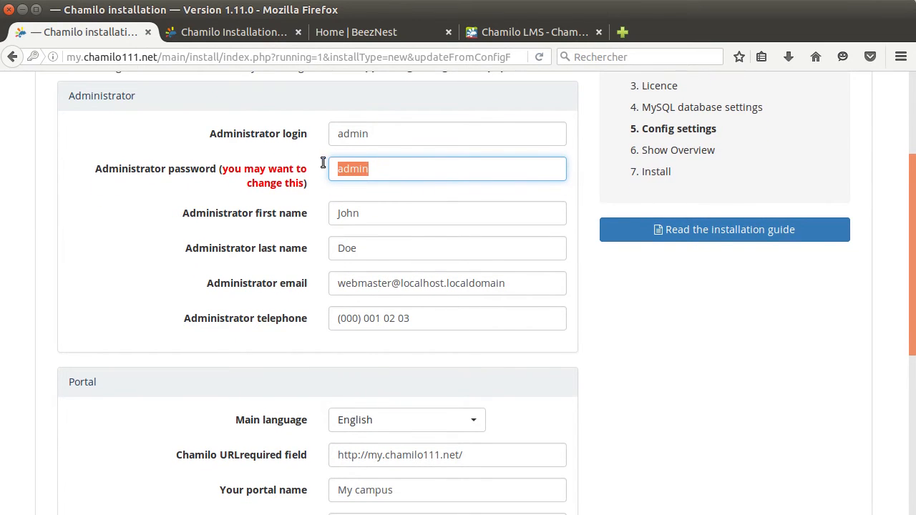
# Review the Config settings form: English, portal My campus, bcrypt, and registration options.
pyautogui.scroll(1, 396, 174)
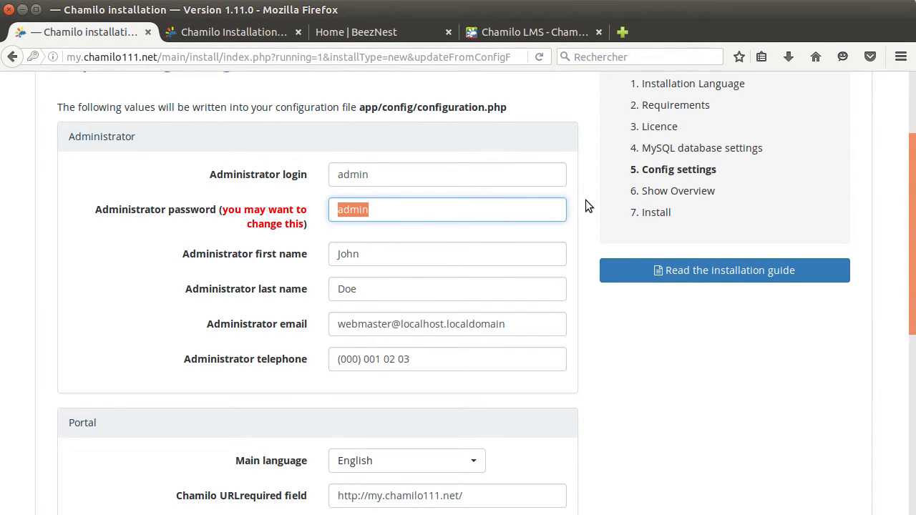
pyautogui.scroll(-2, 585, 201)
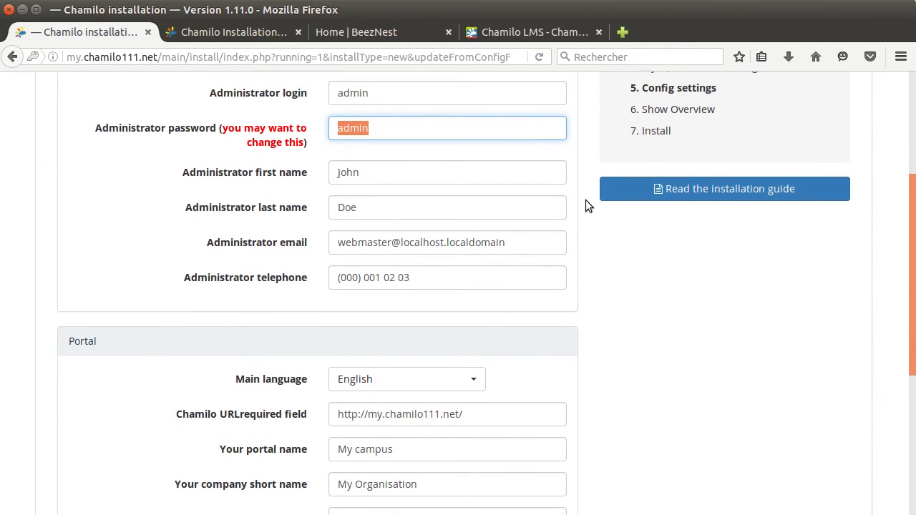
pyautogui.scroll(-1, 585, 206)
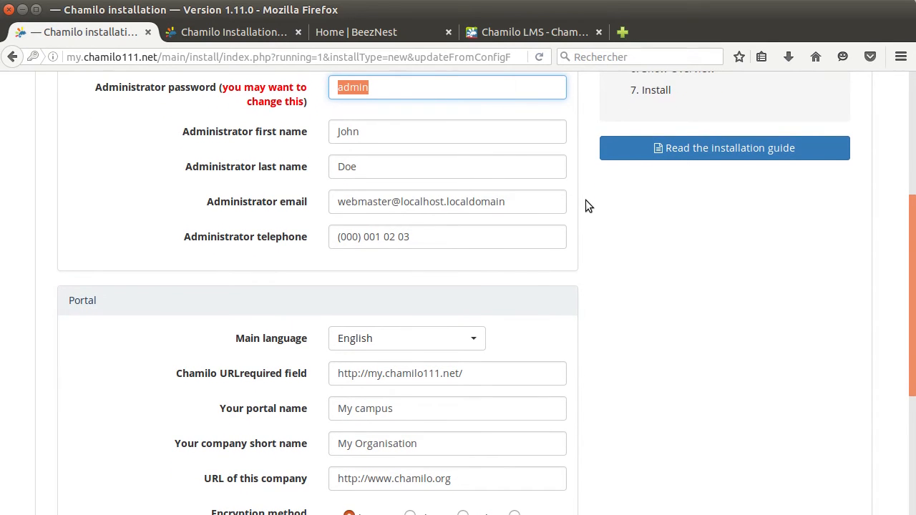
pyautogui.scroll(1, 585, 207)
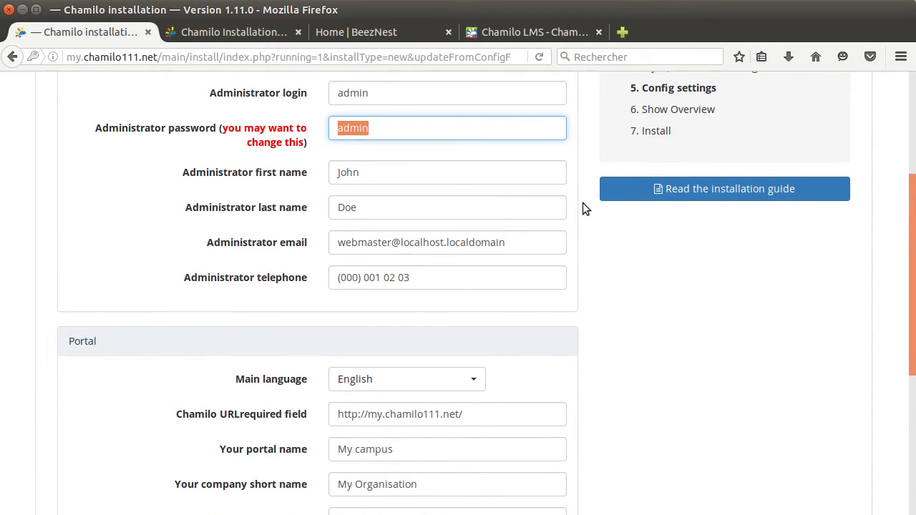
pyautogui.scroll(1, 583, 208)
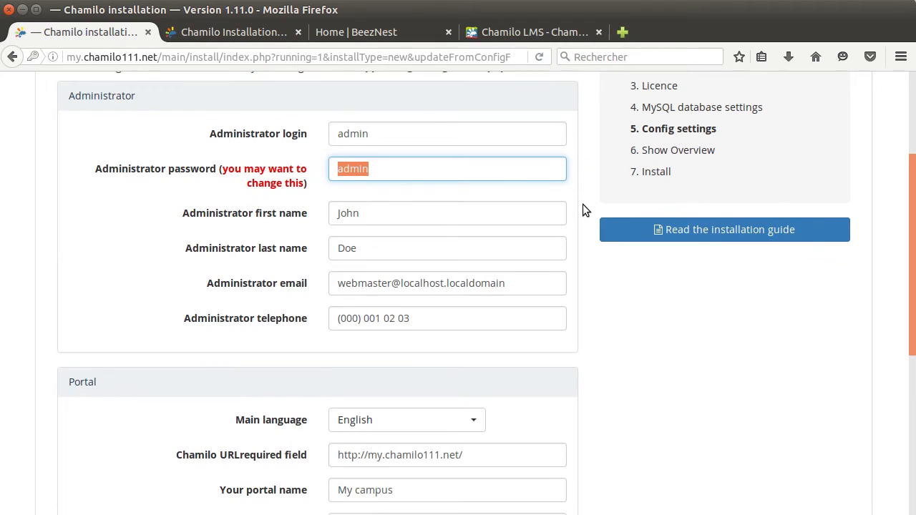
pyautogui.scroll(-2, 583, 207)
pyautogui.scroll(-2, 582, 206)
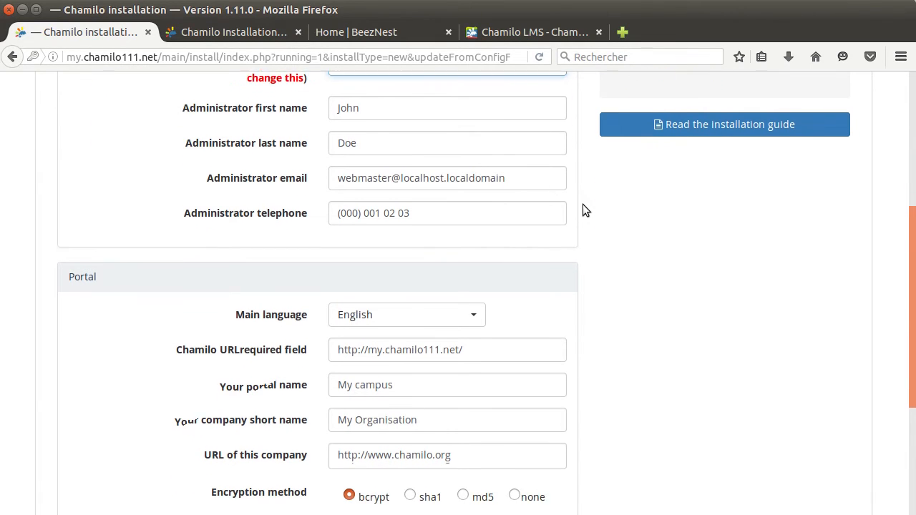
pyautogui.scroll(-1, 582, 210)
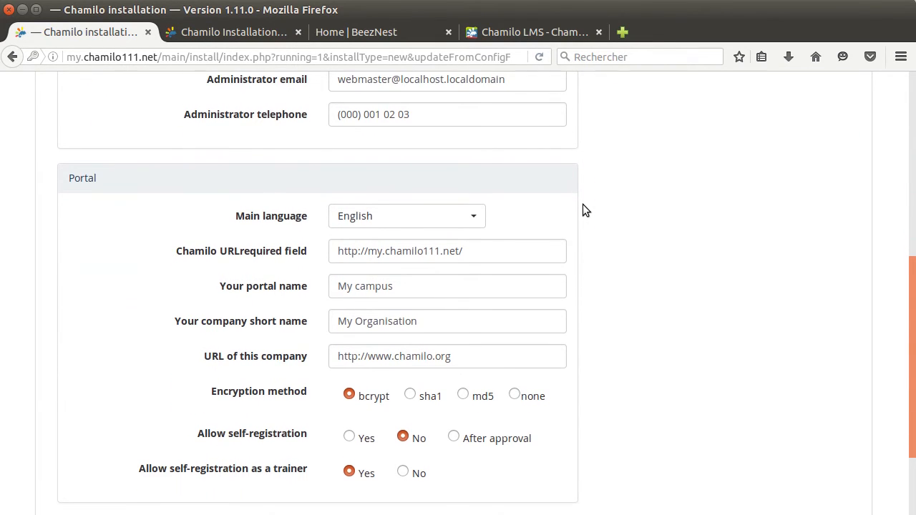
pyautogui.scroll(-1, 582, 210)
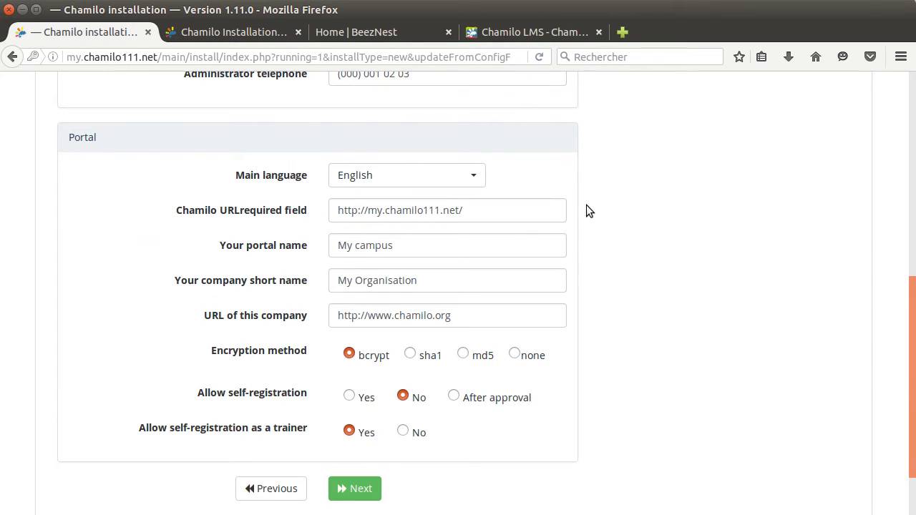
pyautogui.scroll(-2, 586, 205)
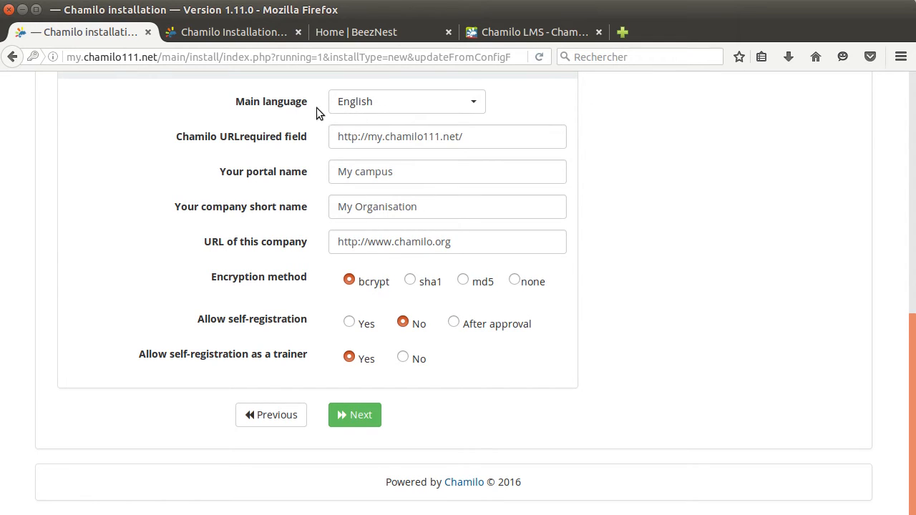
pyautogui.click(477, 107)
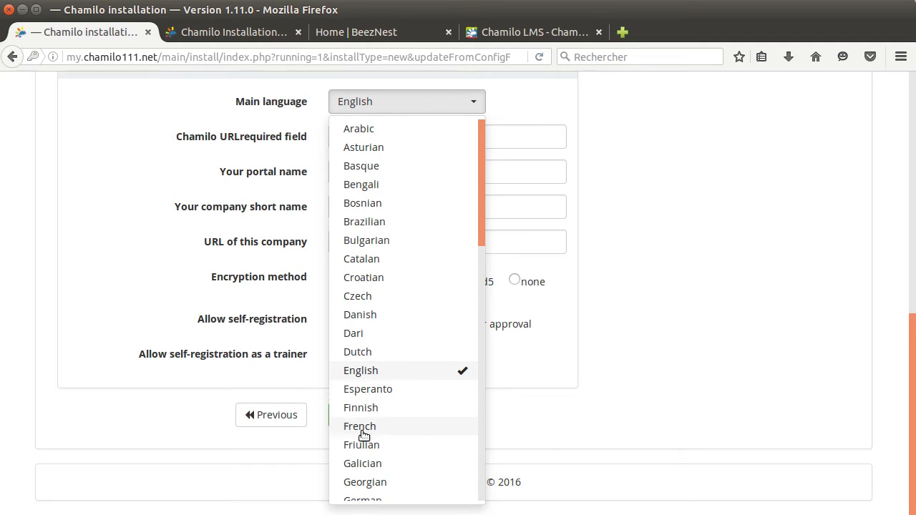
pyautogui.click(591, 206)
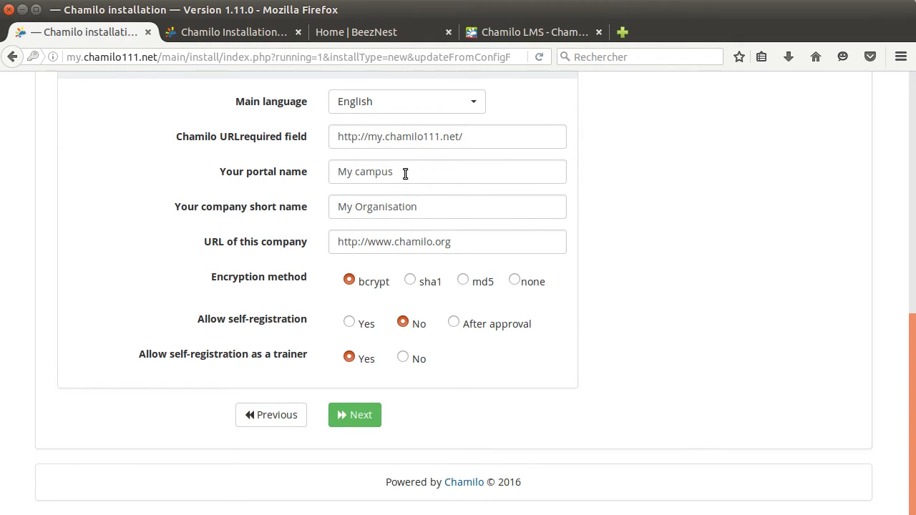
# Inspect the portal name and company URL fields.
pyautogui.moveTo(406, 175); pyautogui.dragTo(320, 174)
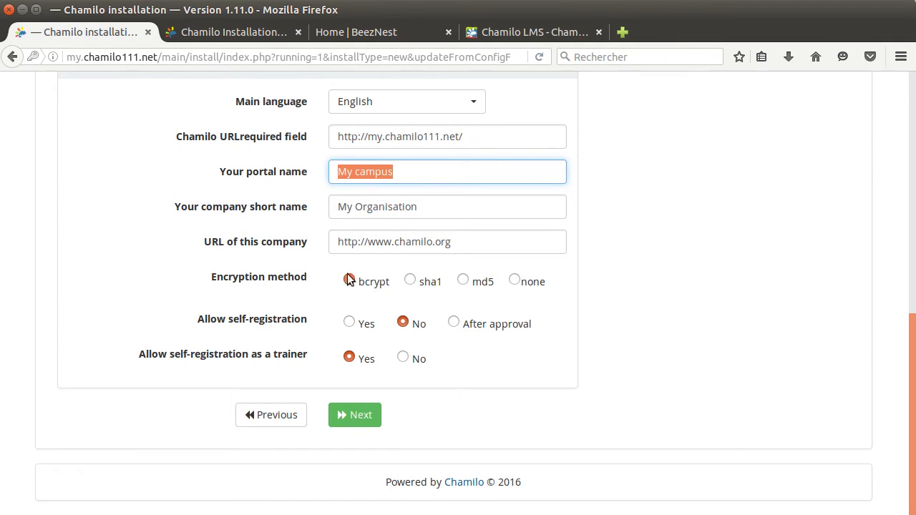
pyautogui.moveTo(462, 241); pyautogui.dragTo(392, 243)
pyautogui.click(399, 243)
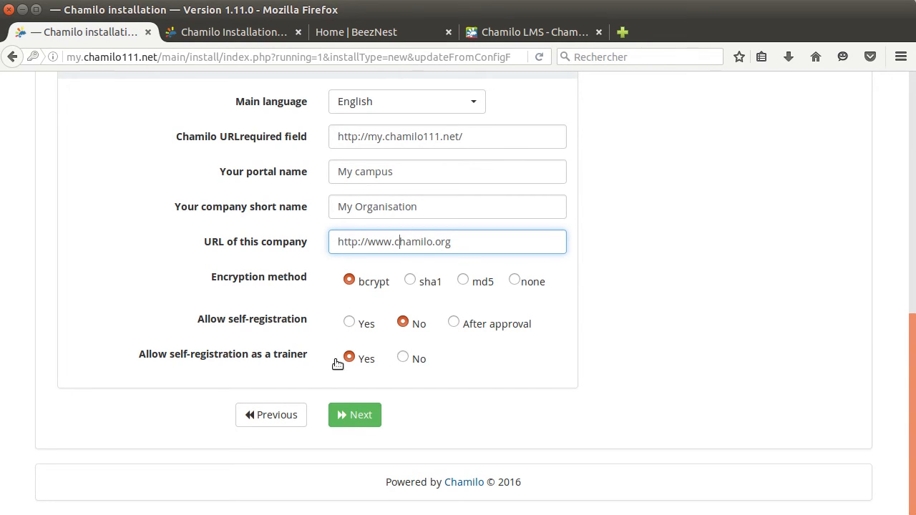
# Set self-registration and trainer self-registration both to No, then continue to Step 6.
pyautogui.doubleClick(417, 326)
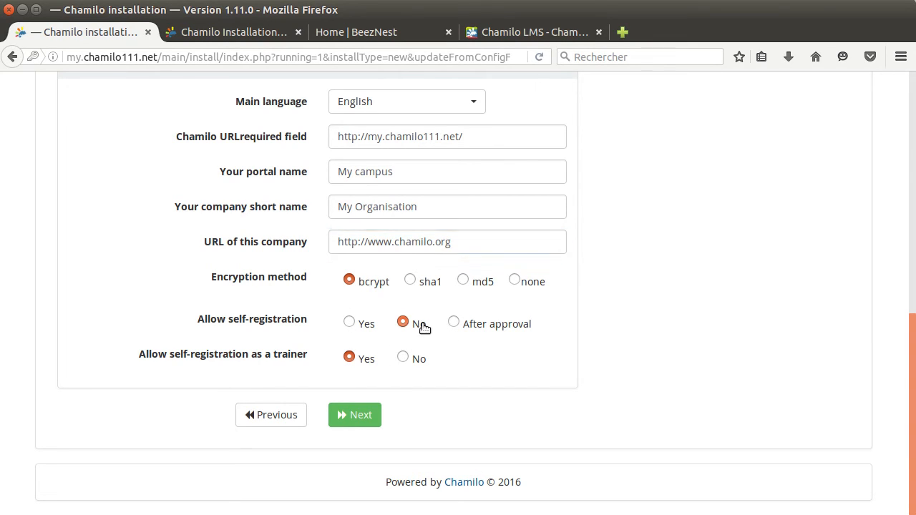
pyautogui.click(418, 356)
pyautogui.click(349, 358)
pyautogui.click(350, 322)
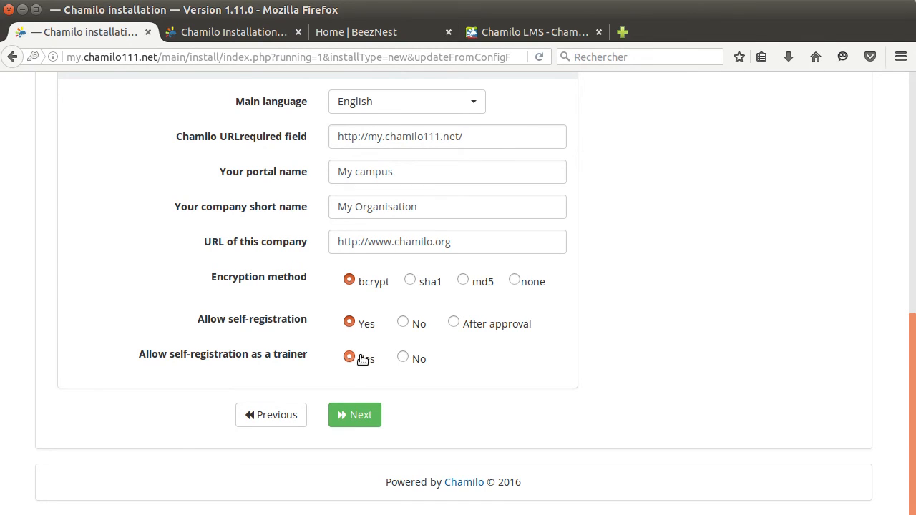
pyautogui.click(403, 323)
pyautogui.click(403, 357)
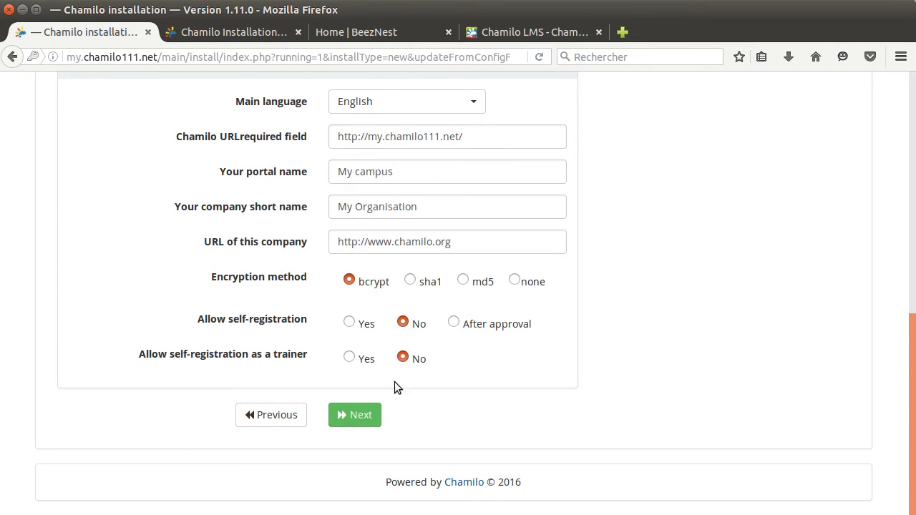
pyautogui.click(369, 415)
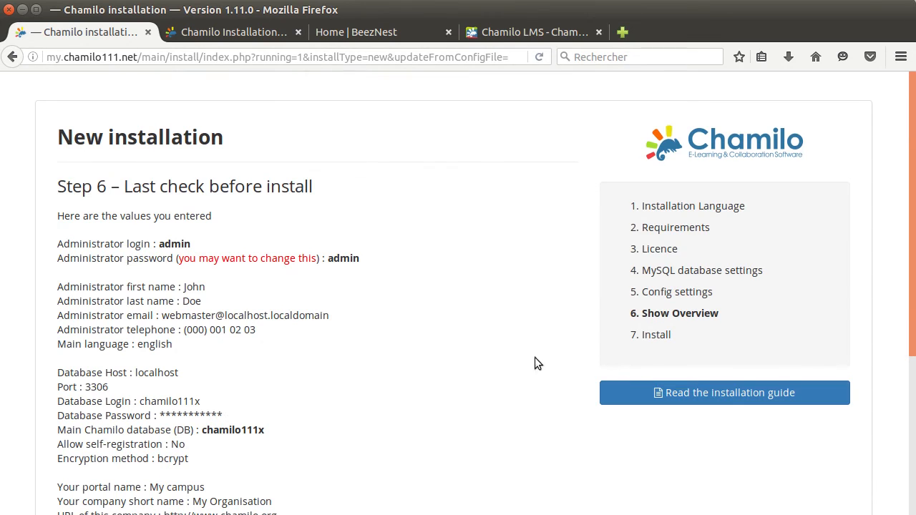
# Review the Step 6 last-check summary and its warning, then launch the Chamilo install.
pyautogui.scroll(-3, 534, 277)
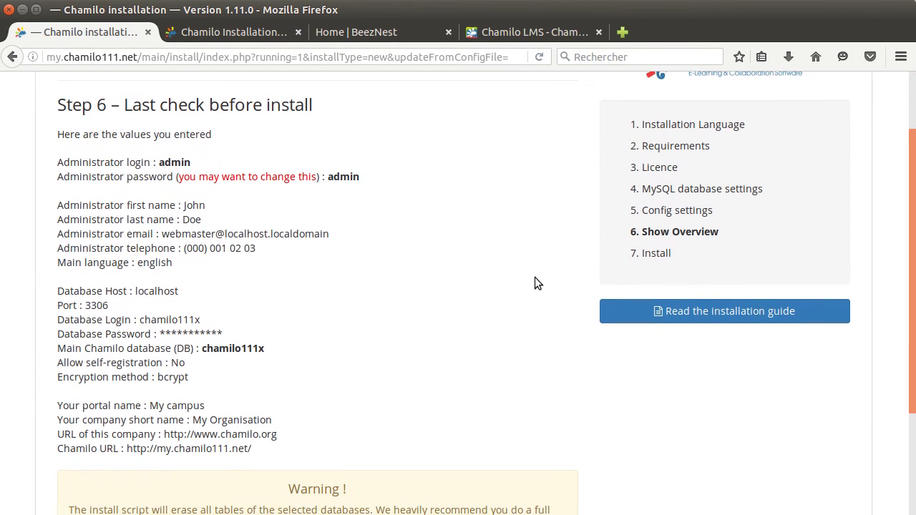
pyautogui.scroll(-3, 535, 283)
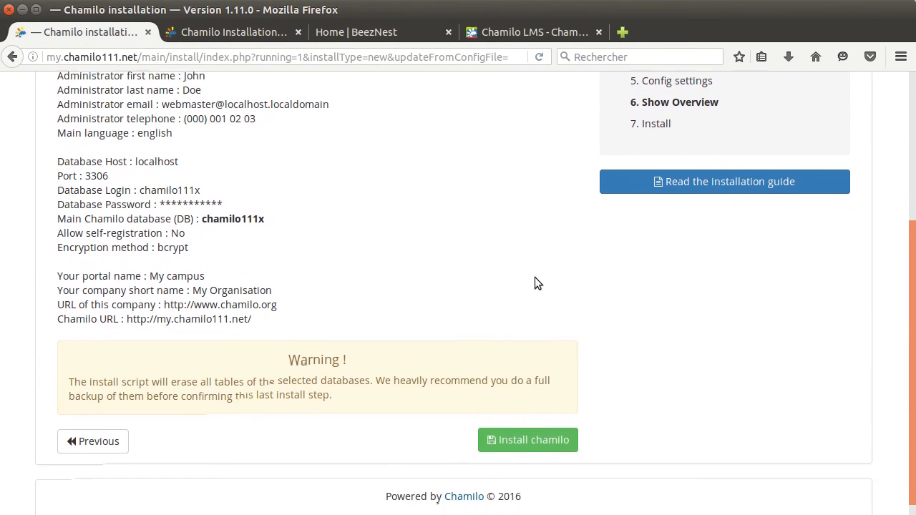
pyautogui.scroll(2, 537, 280)
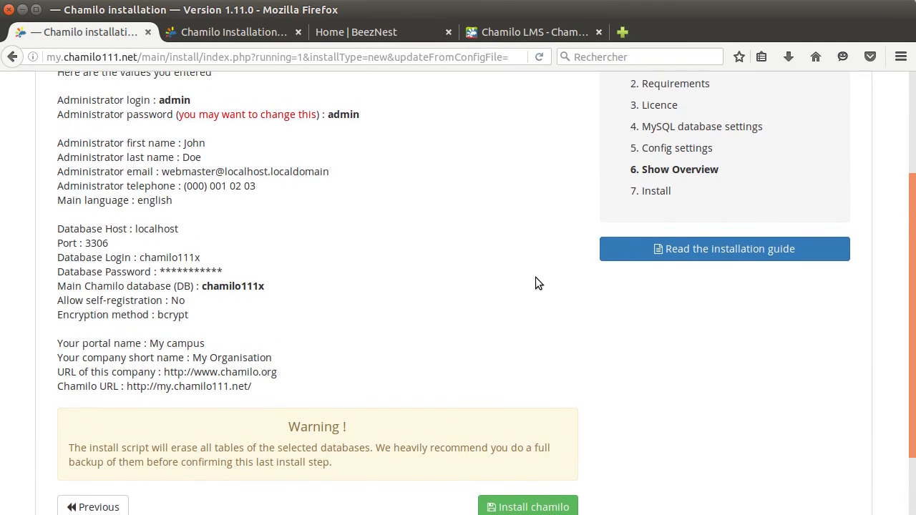
pyautogui.scroll(-2, 533, 286)
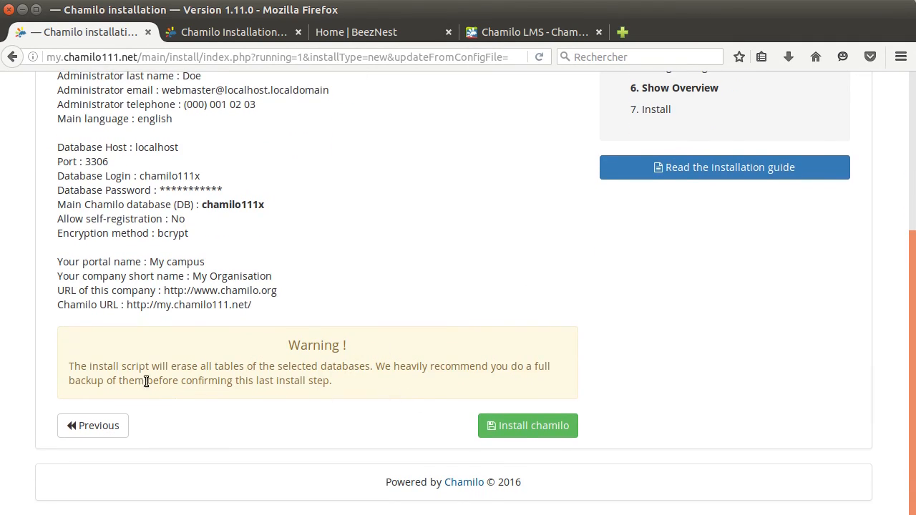
pyautogui.moveTo(91, 366); pyautogui.dragTo(383, 366)
pyautogui.click(382, 366)
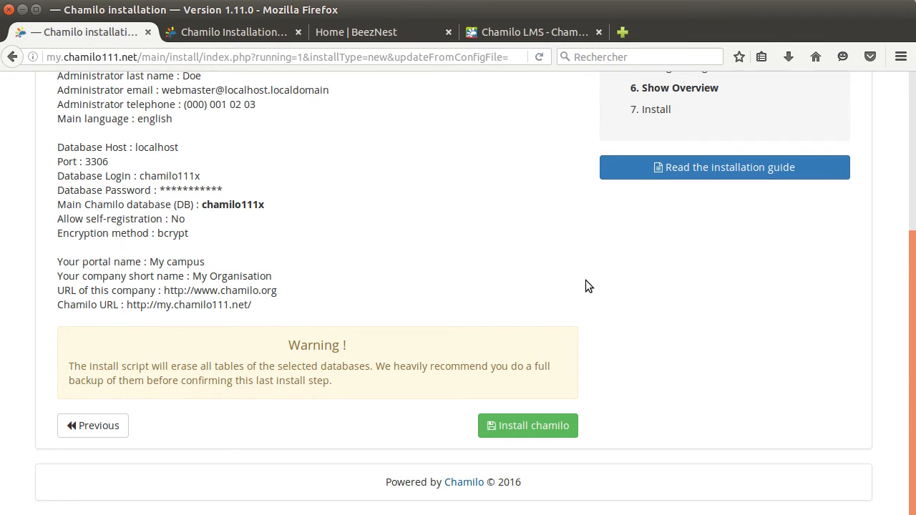
pyautogui.click(528, 427)
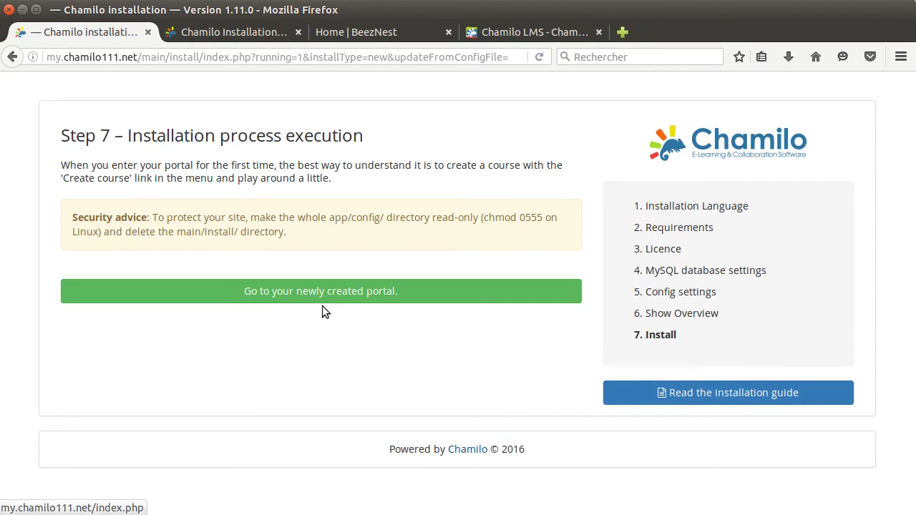
# Open the new portal's home page at my.chamilo111.net/index.php from the Step 7 link.
pyautogui.click(341, 295)
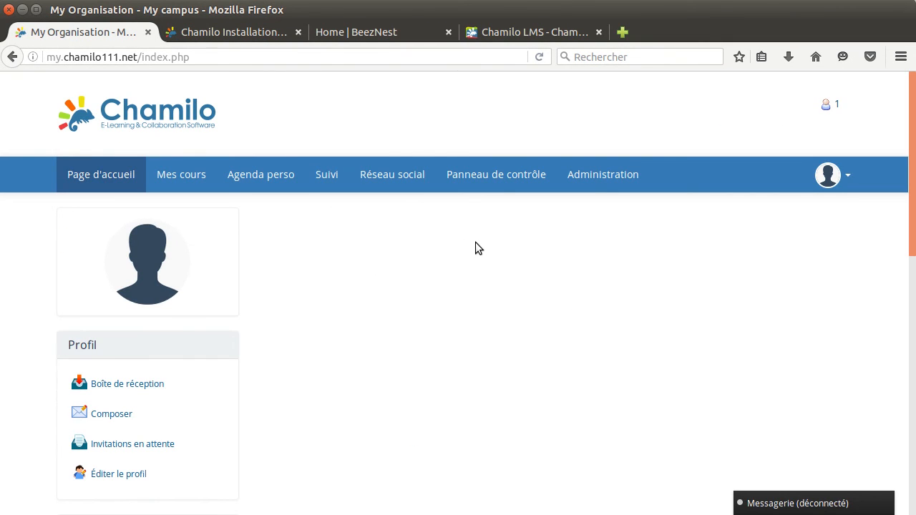
# From Administration, open the Plateforme block's 'Langue' page listing the platform languages.
pyautogui.scroll(-4, 476, 247)
pyautogui.scroll(-2, 476, 251)
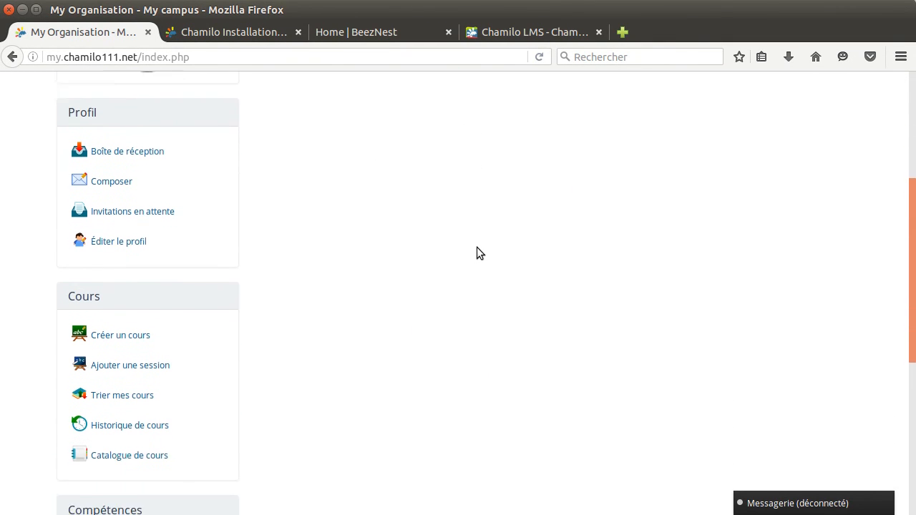
pyautogui.scroll(8, 476, 247)
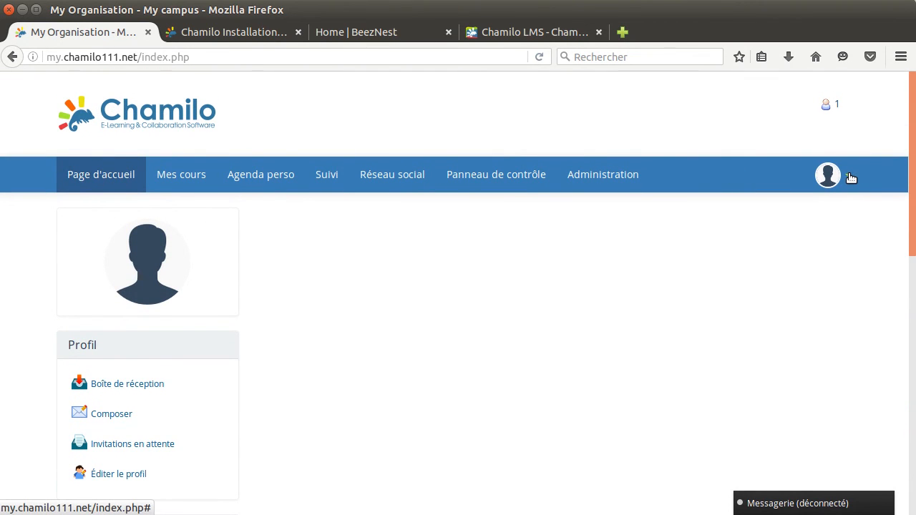
pyautogui.click(601, 173)
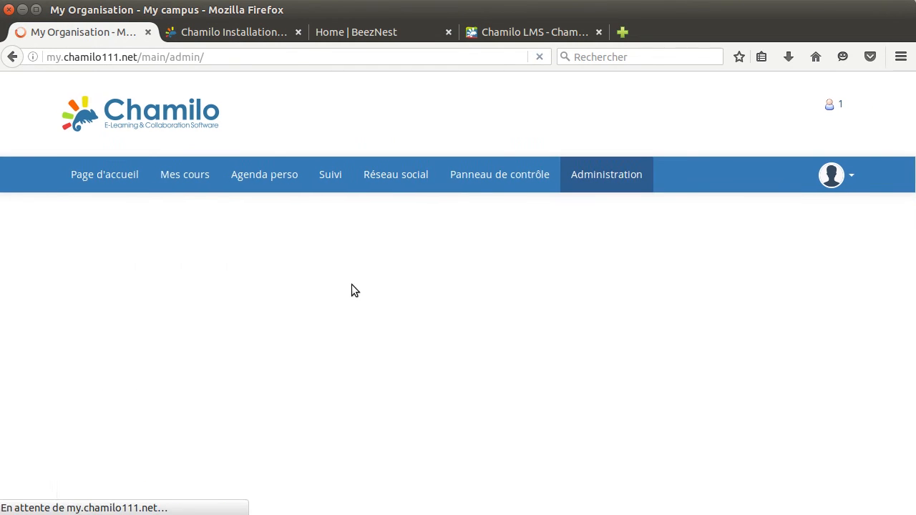
pyautogui.scroll(-5, 171, 390)
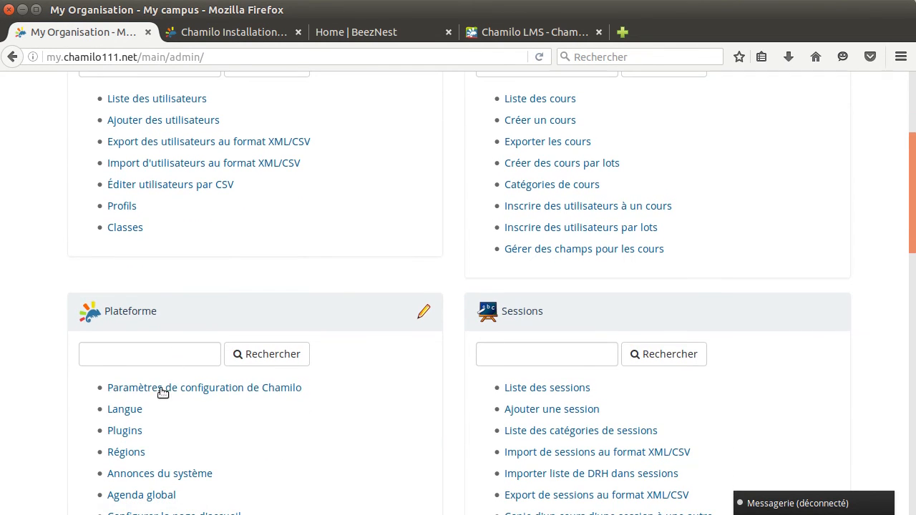
pyautogui.scroll(5, 322, 319)
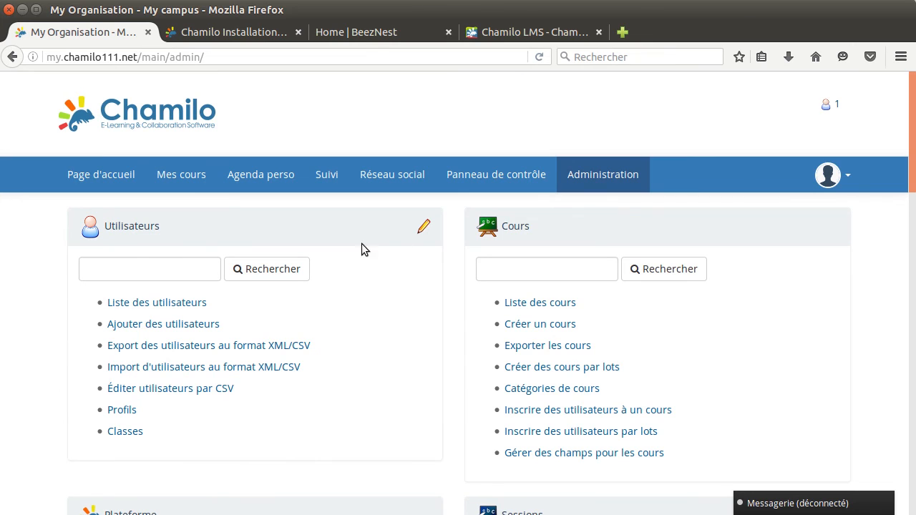
pyautogui.scroll(-4, 456, 310)
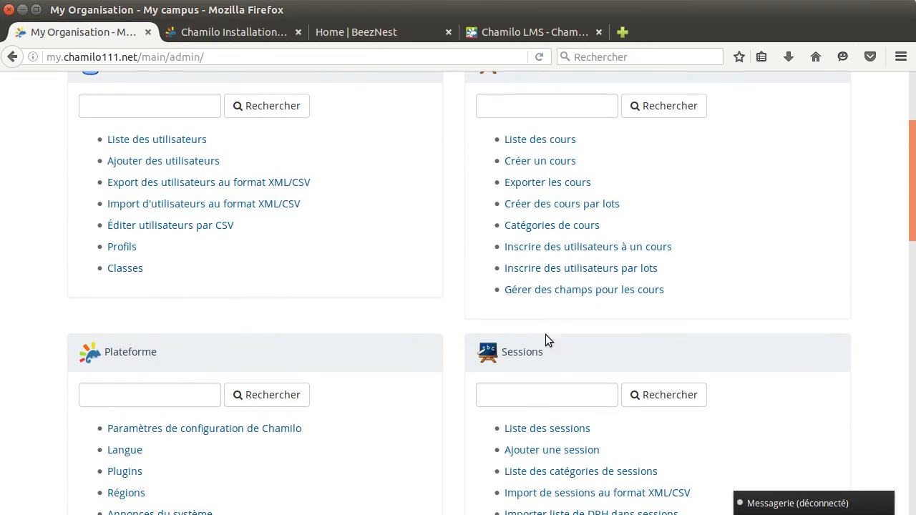
pyautogui.scroll(-2, 462, 300)
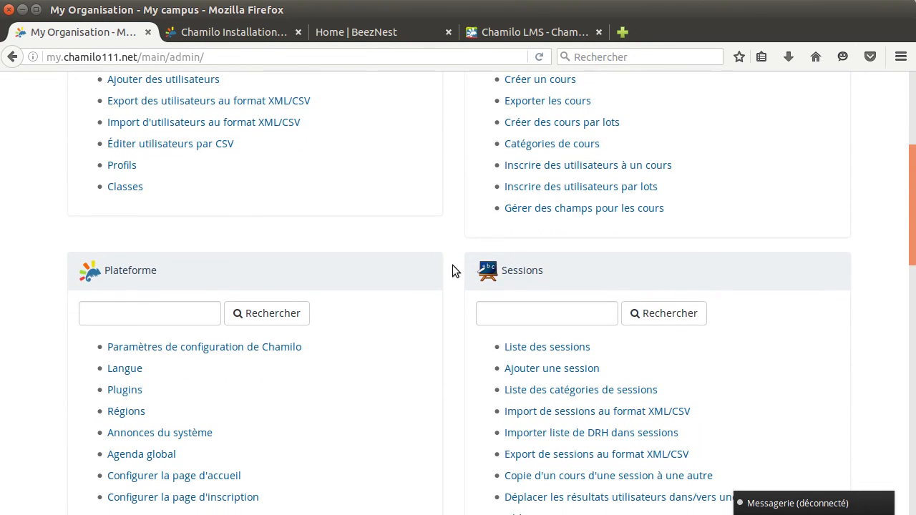
pyautogui.click(125, 369)
pyautogui.scroll(-5, 671, 324)
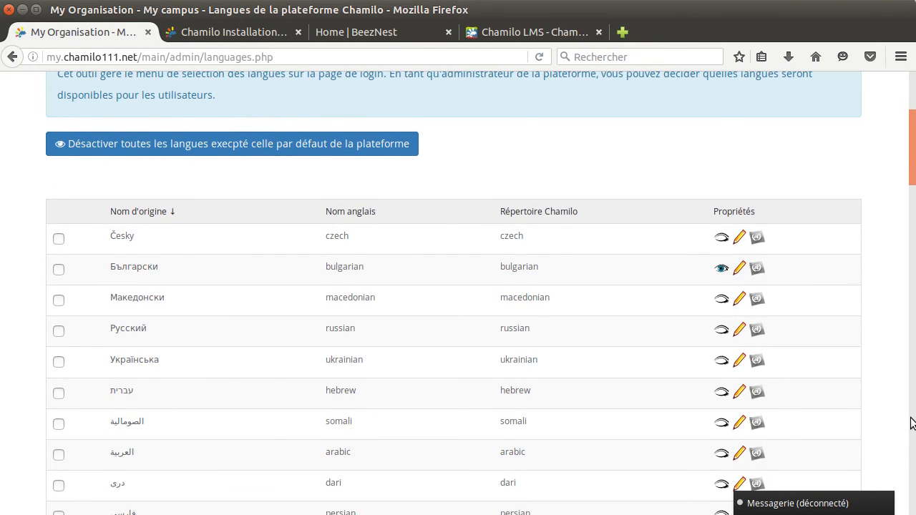
# Scroll the languages table to confirm English is enabled, then go back to Administration.
pyautogui.click(911, 423)
pyautogui.moveTo(911, 423); pyautogui.dragTo(887, 320)
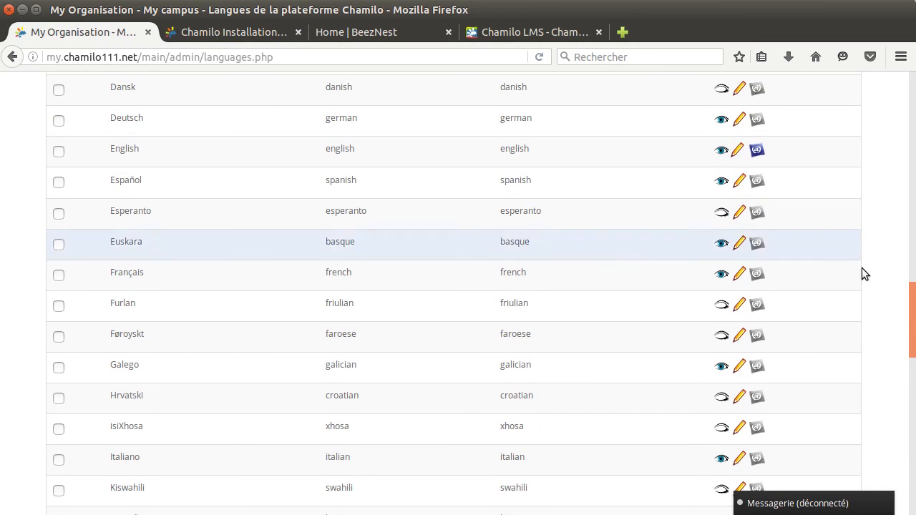
pyautogui.moveTo(911, 313); pyautogui.dragTo(900, 41)
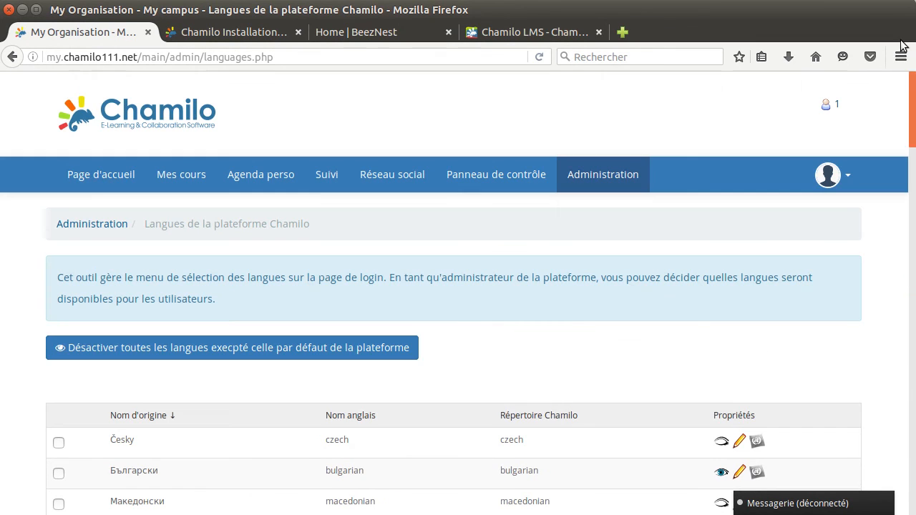
pyautogui.click(605, 172)
# Search users for 'admin' and open the administrator account for editing.
pyautogui.click(167, 268)
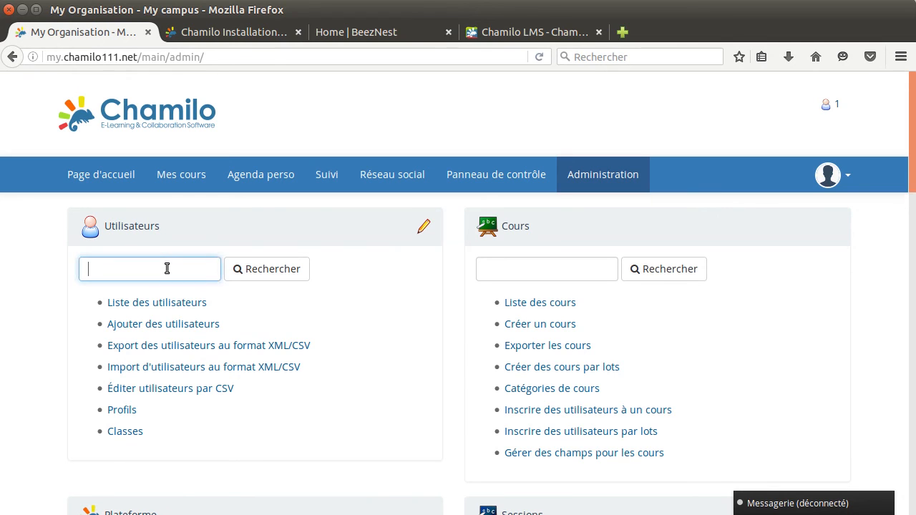
pyautogui.write('admin')
pyautogui.press('Return')
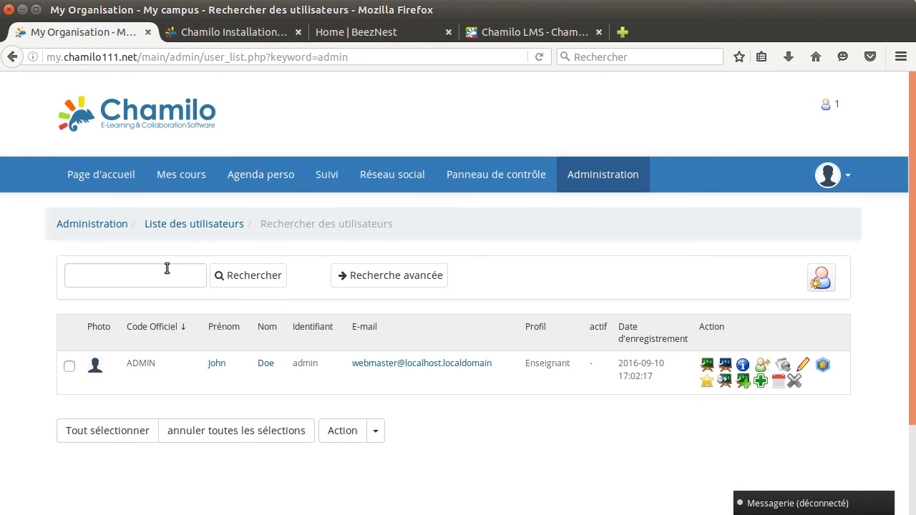
pyautogui.click(802, 367)
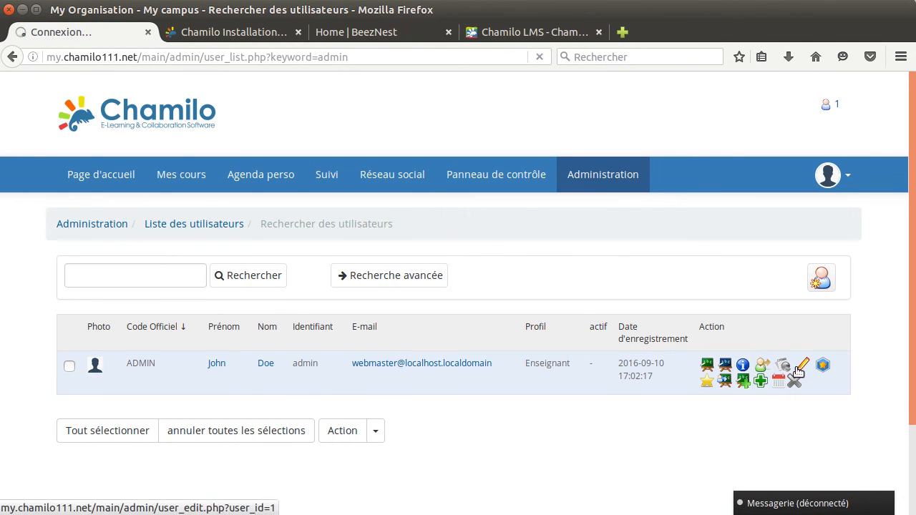
# Set the account's Langue to English and save with Enregistrer.
pyautogui.scroll(-3, 319, 384)
pyautogui.scroll(-8, 317, 385)
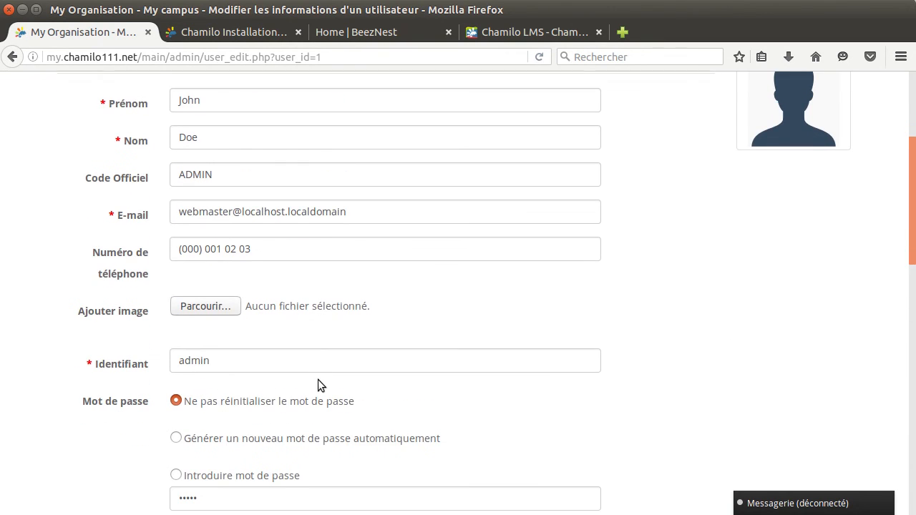
pyautogui.scroll(-3, 263, 370)
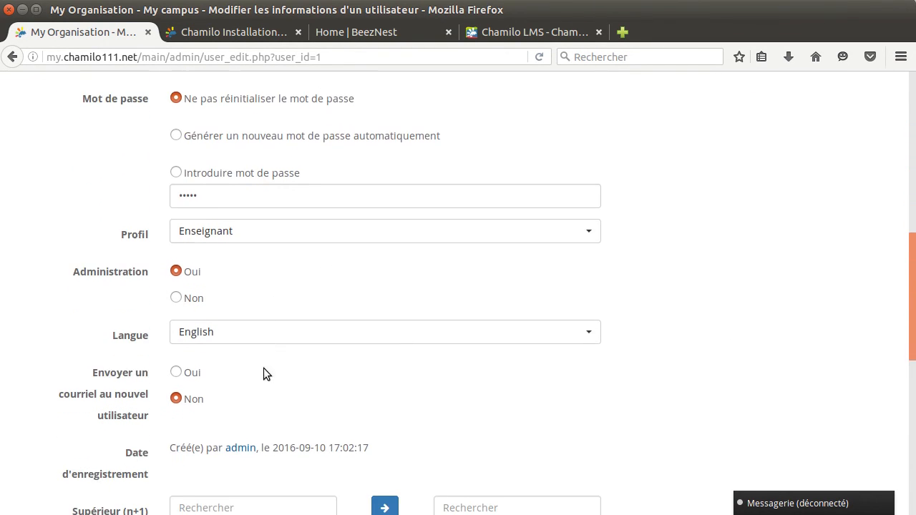
pyautogui.click(214, 316)
pyautogui.click(208, 207)
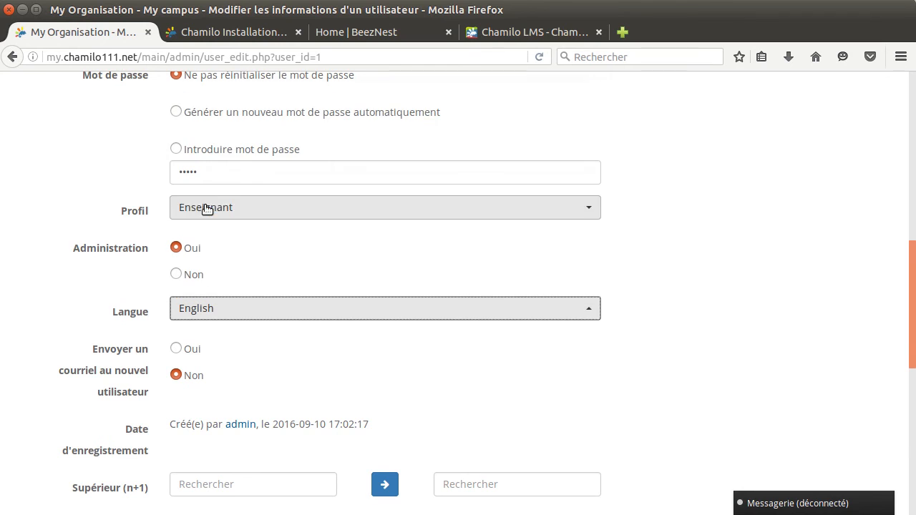
pyautogui.scroll(-6, 374, 365)
pyautogui.scroll(-3, 365, 365)
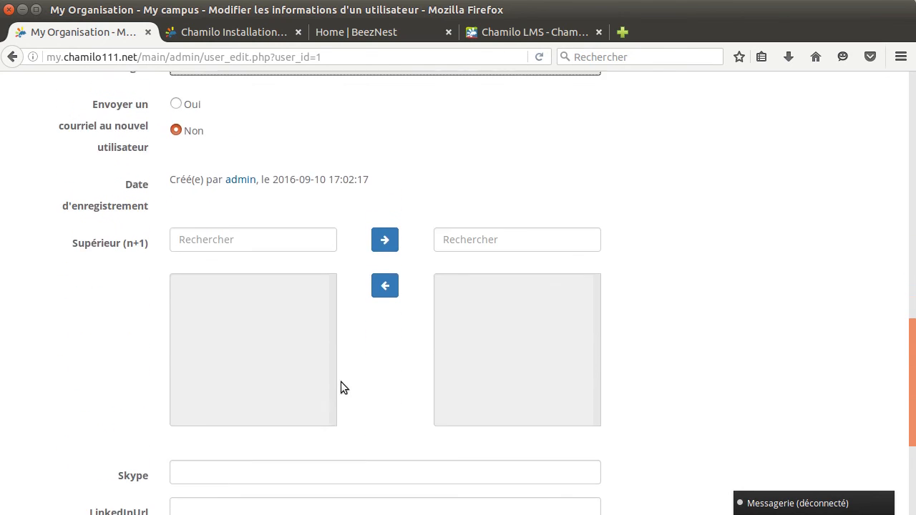
pyautogui.click(218, 422)
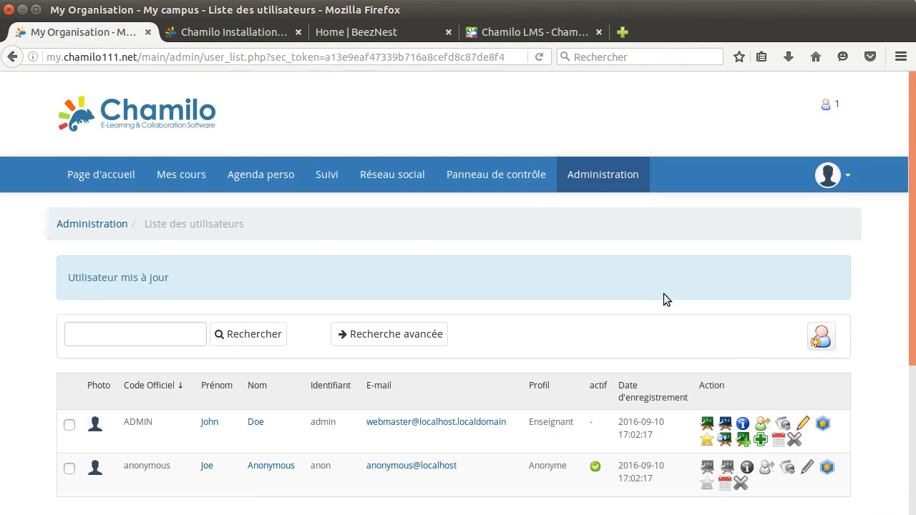
# Log out via Quitter and log back in with the saved administrator credentials.
pyautogui.click(850, 177)
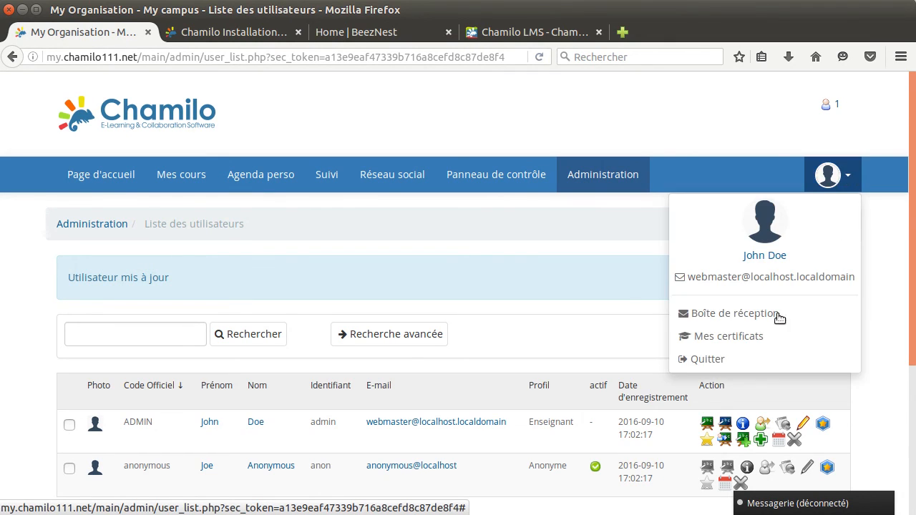
pyautogui.click(697, 360)
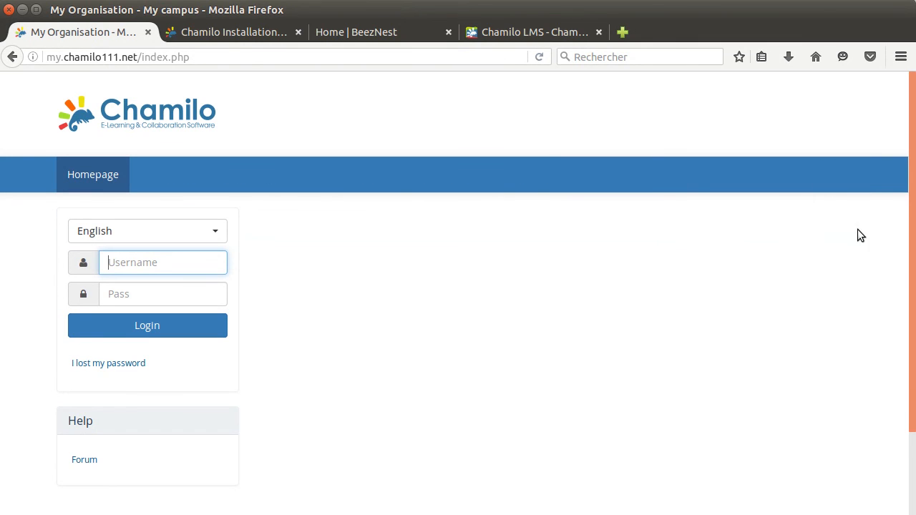
pyautogui.click(163, 263)
pyautogui.click(148, 284)
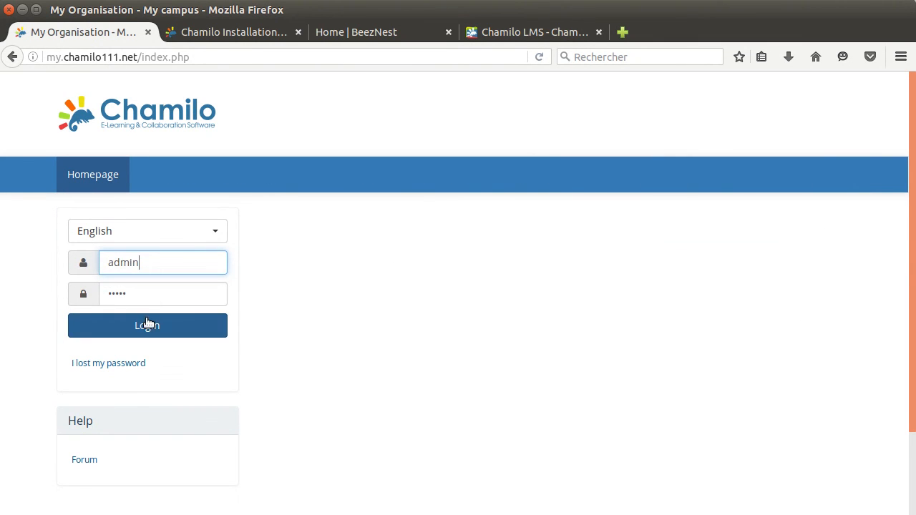
pyautogui.click(147, 324)
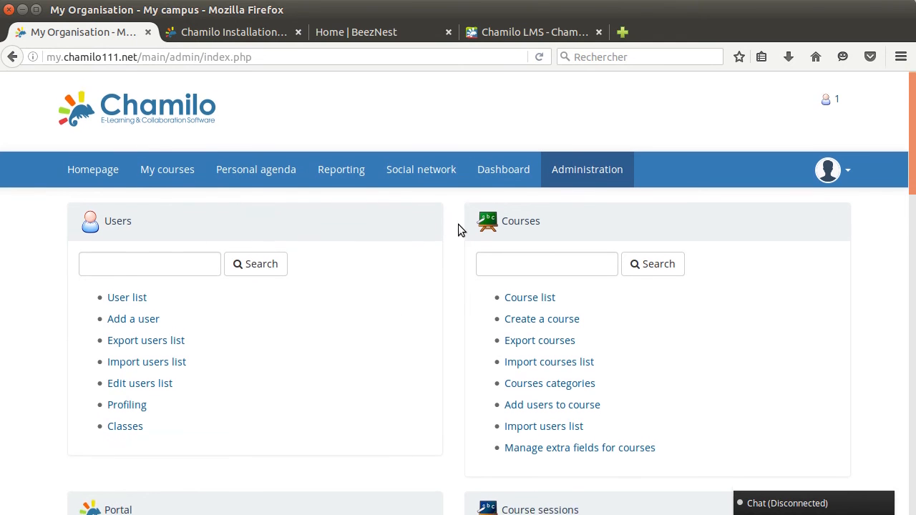
pyautogui.scroll(-1, 114, 152)
pyautogui.scroll(1, 293, 205)
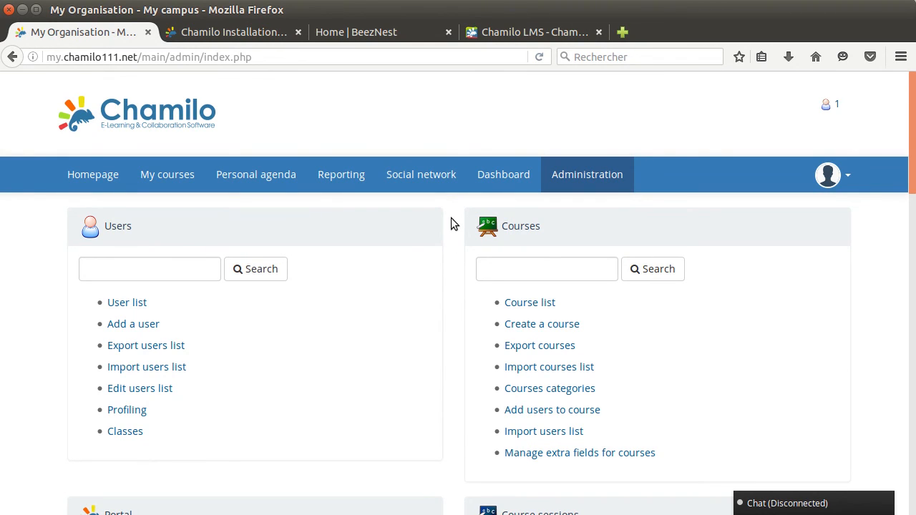
pyautogui.scroll(-11, 451, 224)
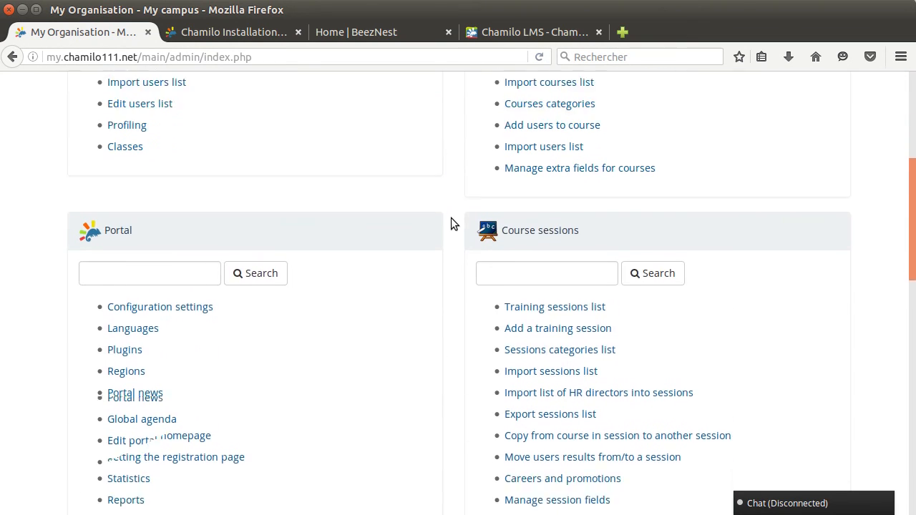
pyautogui.scroll(10, 451, 224)
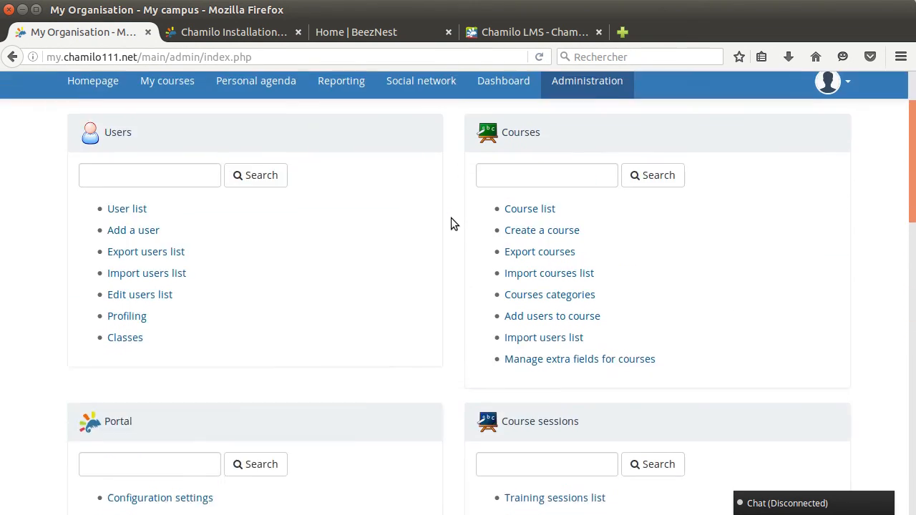